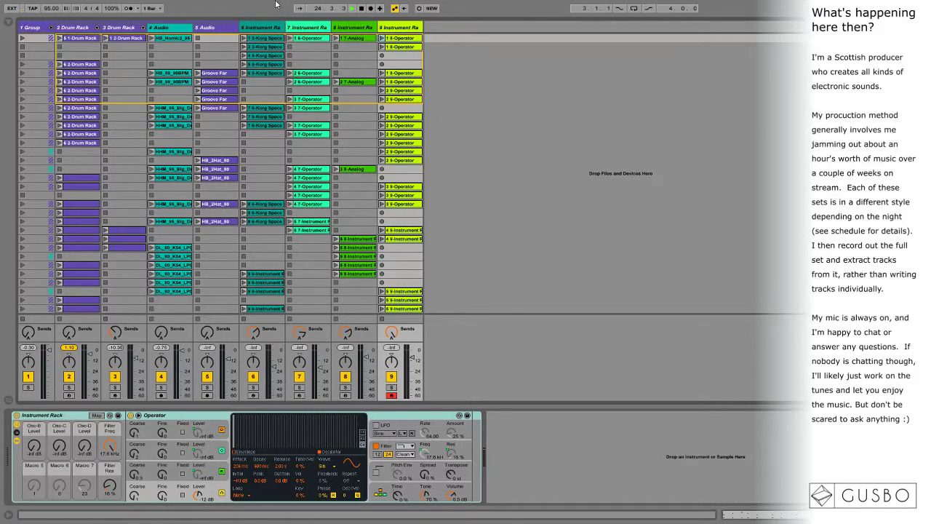
Stop playback and look over the session's clip rows down to the last scene and back to the first.
key(space)
scroll(652, 297, down, 10)
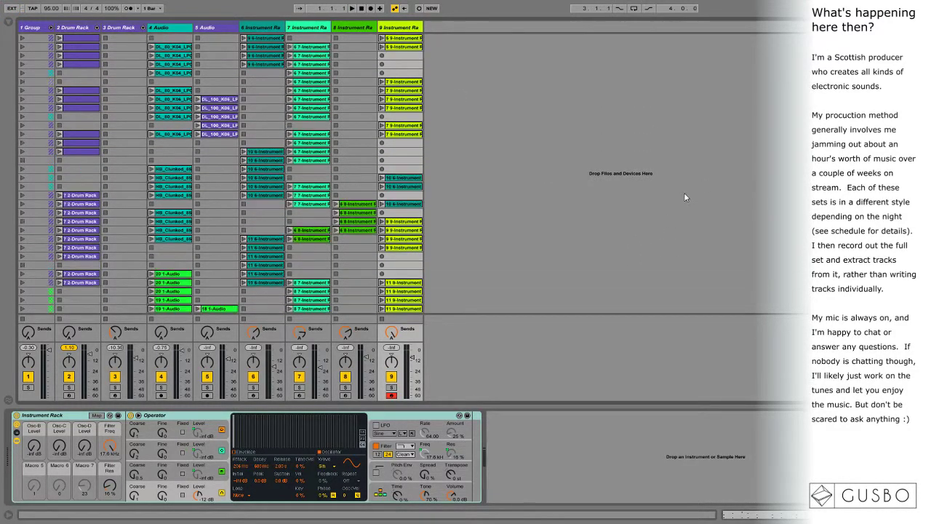
scroll(677, 195, down, 6)
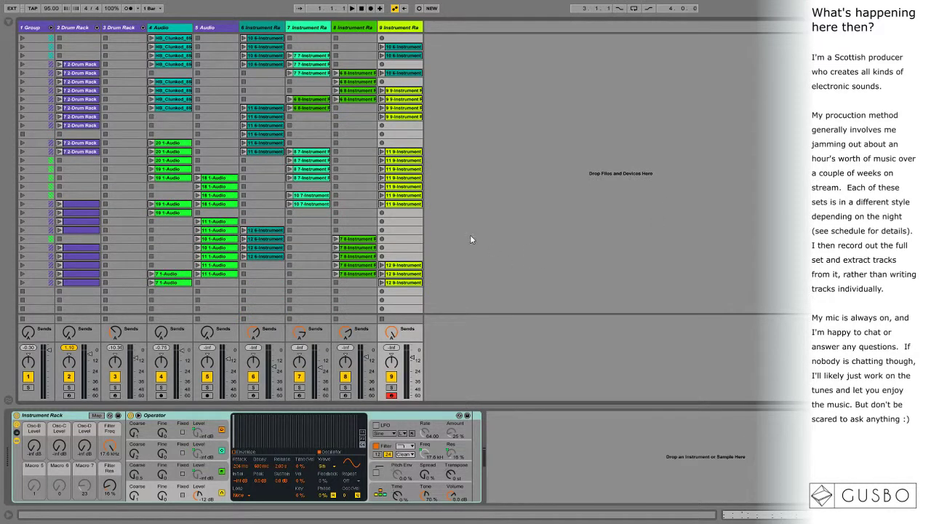
scroll(471, 234, up, 15)
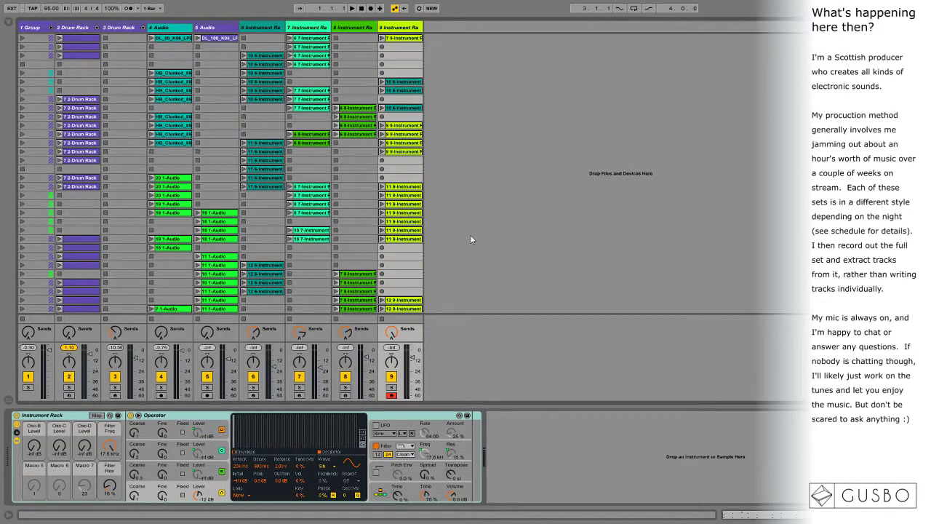
scroll(468, 229, up, 5)
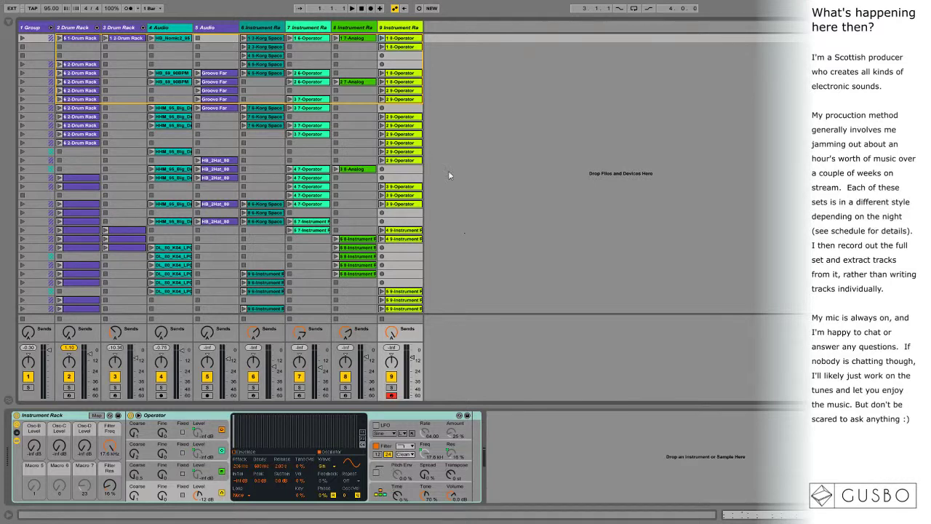
Enable arrangement recording and launch the first-scene clips on Drum Rack tracks 2 and 3.
click(371, 8)
click(61, 38)
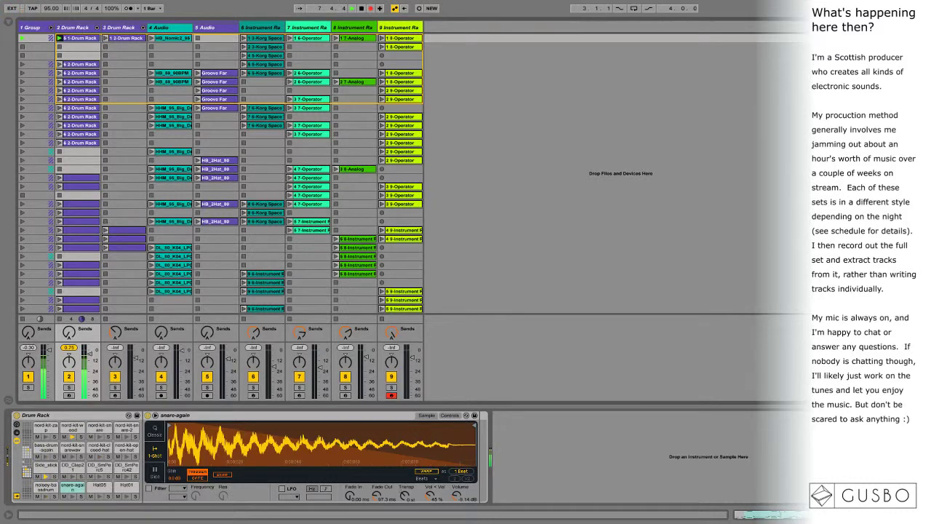
click(106, 38)
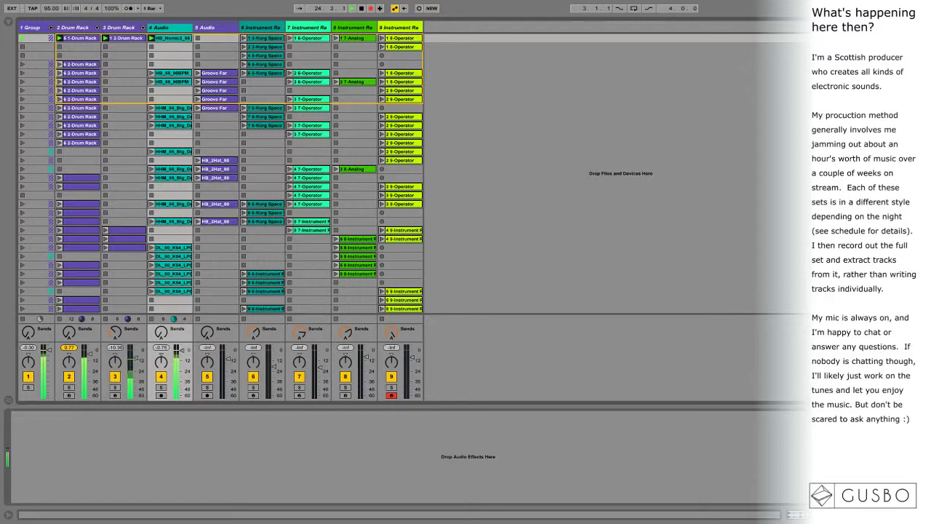
Select instrument track 6 and afterward instrument track 7 to show their device chains during the first scene.
click(262, 27)
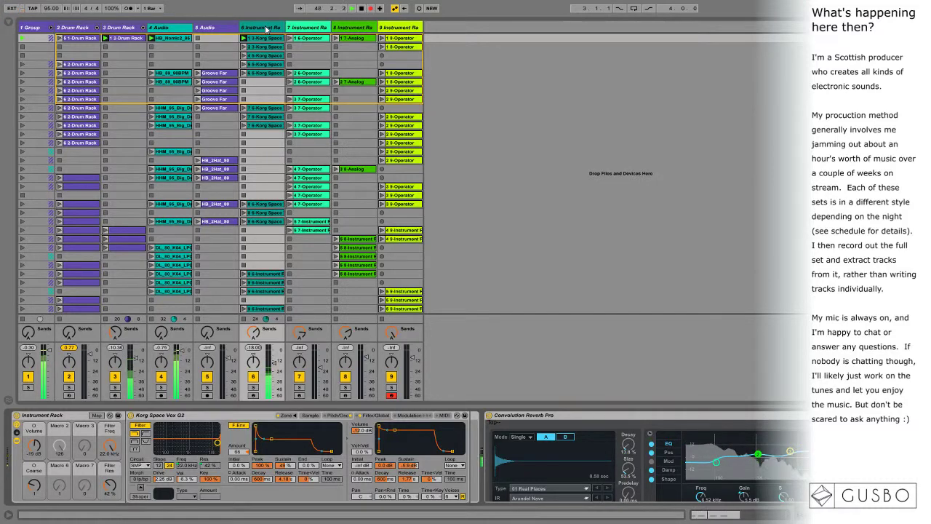
key(Right)
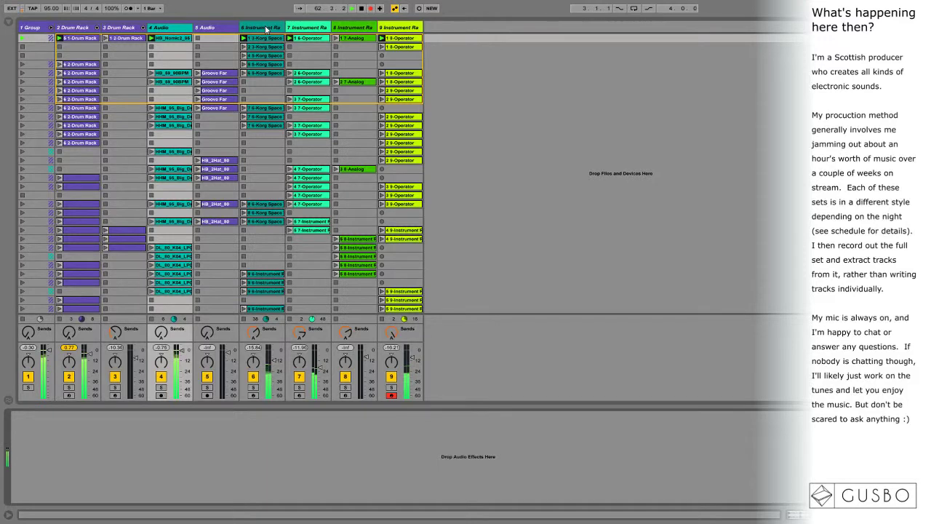
click(307, 27)
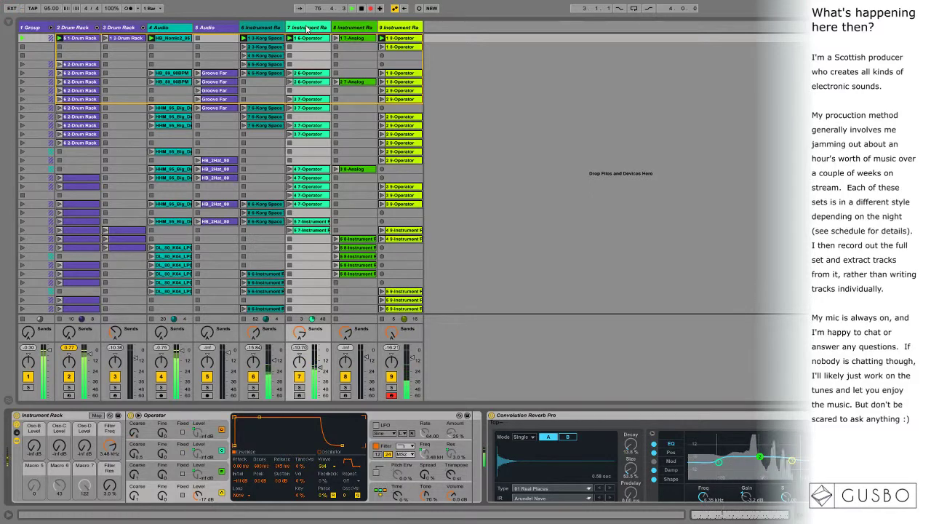
Delete the stray recorded clip in the third slot of instrument track 9 and disarm that track.
key(Right)
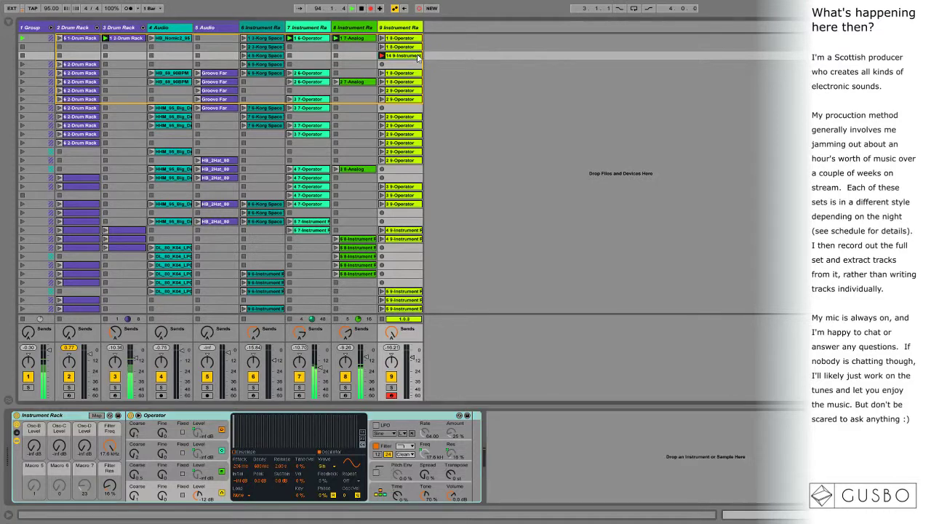
key(Delete)
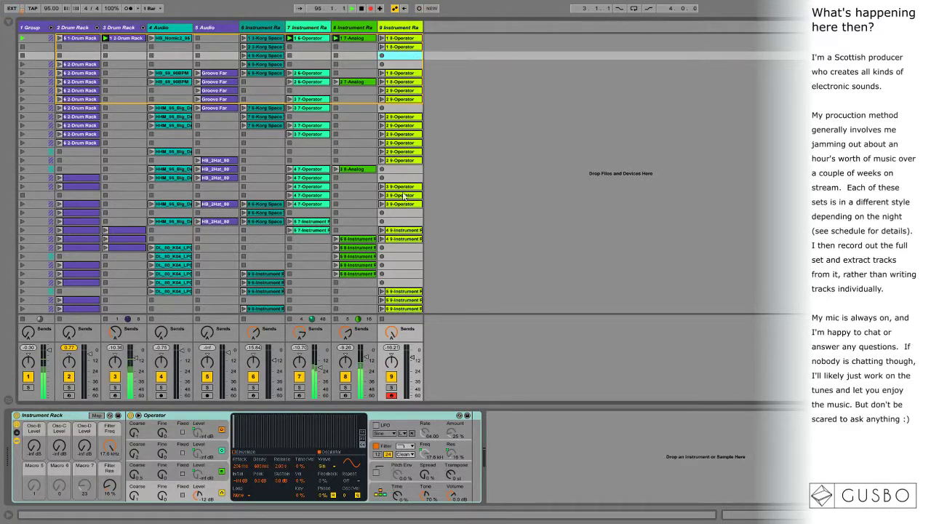
click(392, 397)
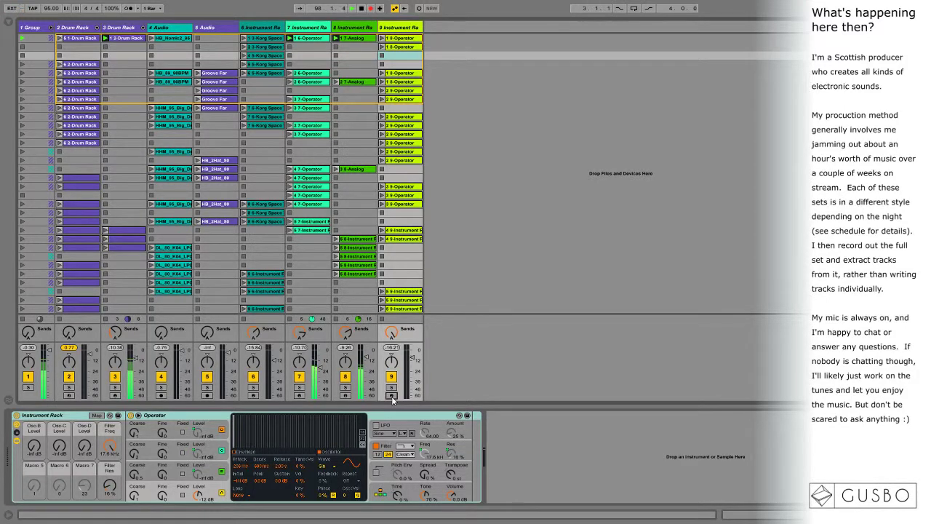
Select instrument track 8 to show its Analog rack, and move the selection back four tracks to audio track 4.
click(358, 27)
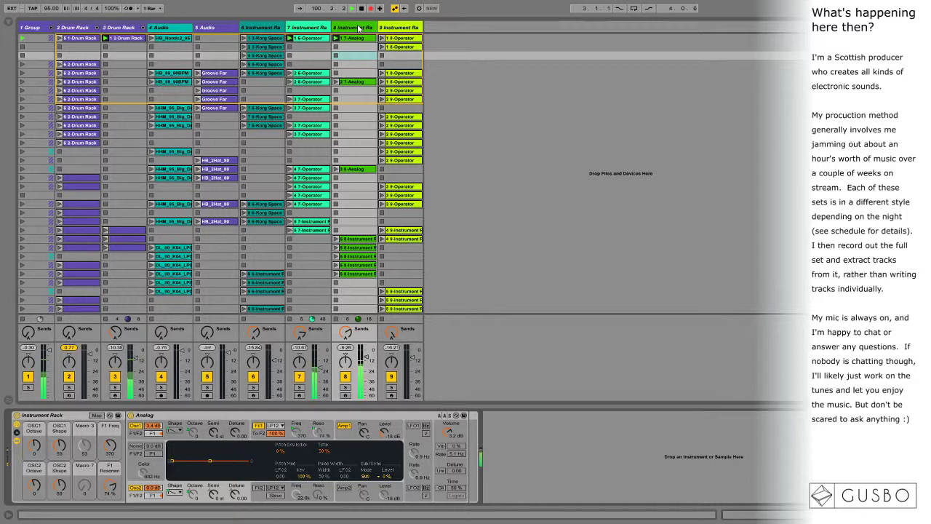
key(Left)
key(Left)
key(Left)
key(Left)
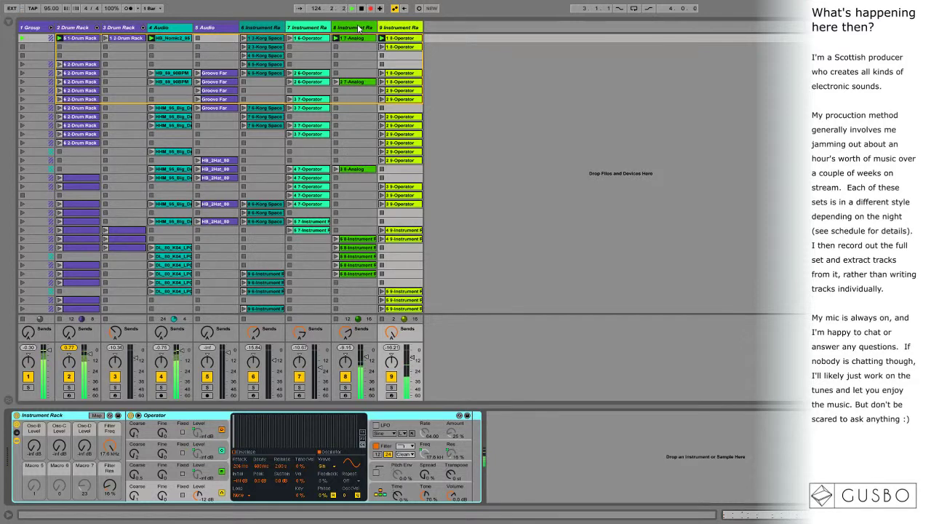
Launch the second-scene clip on instrument track 9 and select instrument track 6.
key(Down)
key(Return)
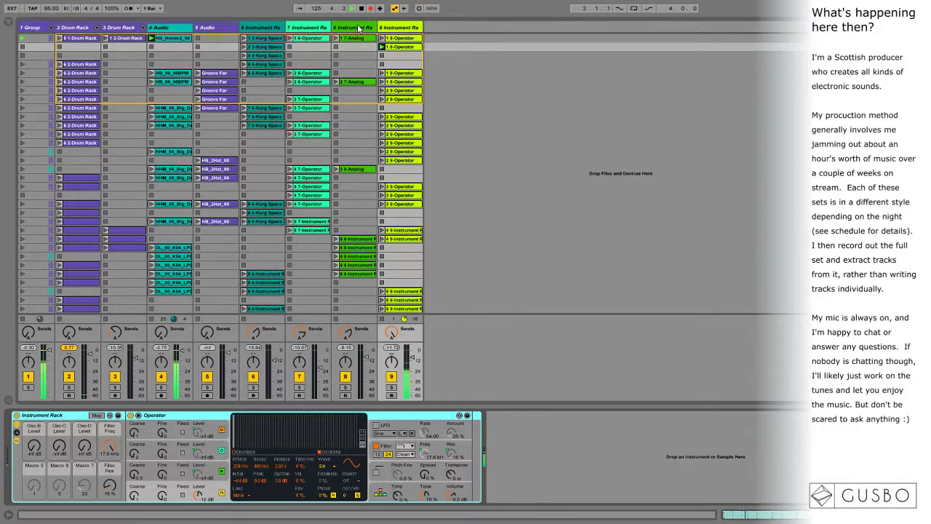
click(265, 29)
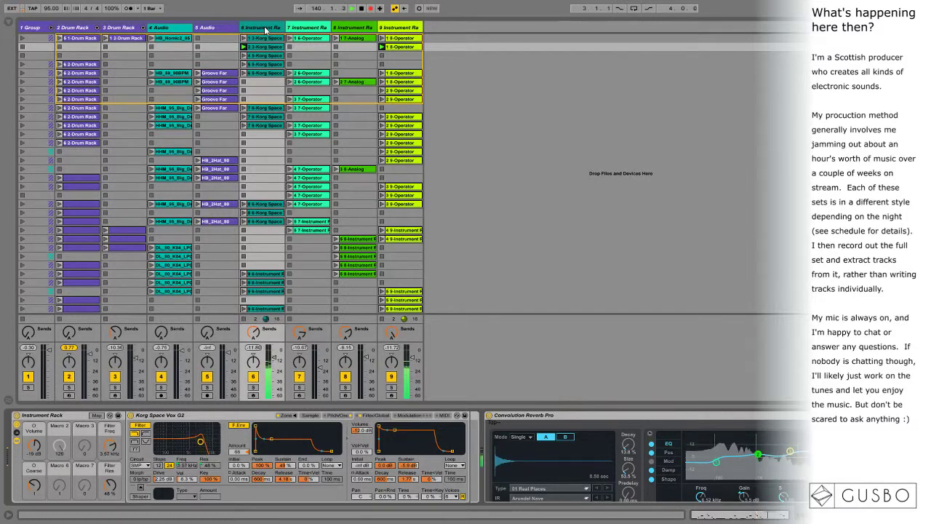
Return to the first scene and launch the audio clip on track 4.
key(Up)
key(Left)
key(Left)
key(Return)
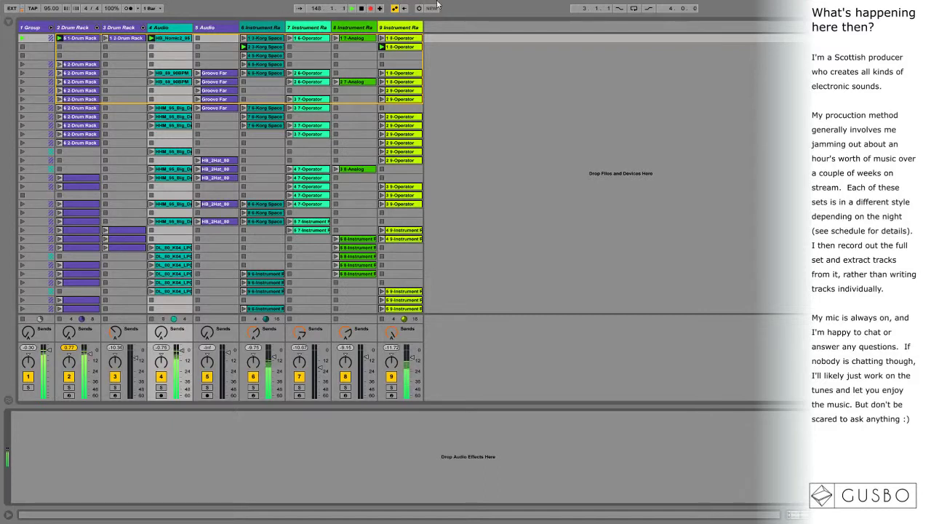
Select instrument track 9 to show its Operator rack and launch the third scene.
click(402, 28)
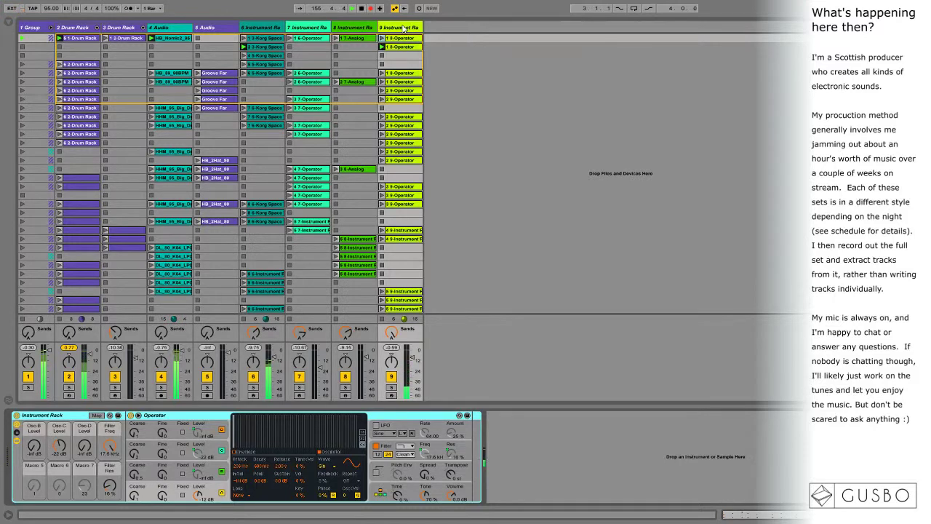
key(Return)
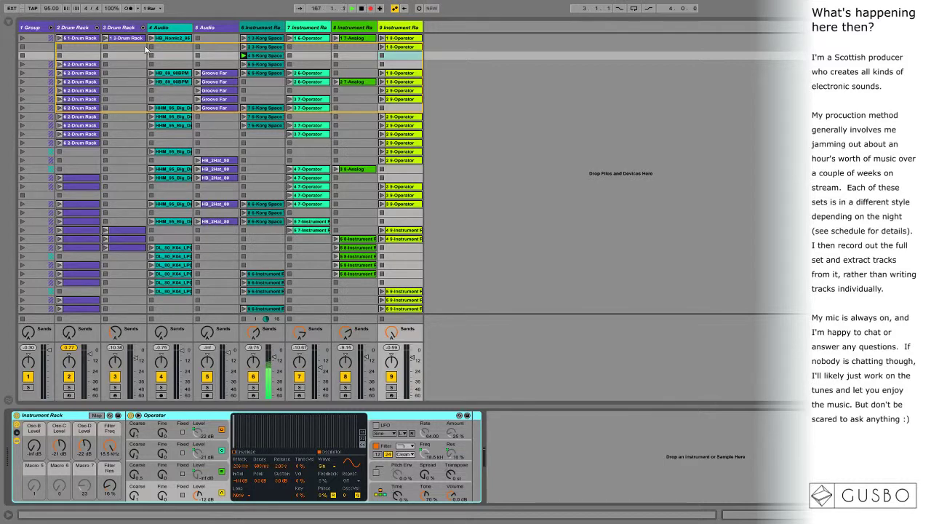
Show the devices of instrument track 6 and move the selection back to the audio tracks in the fifth scene.
click(258, 29)
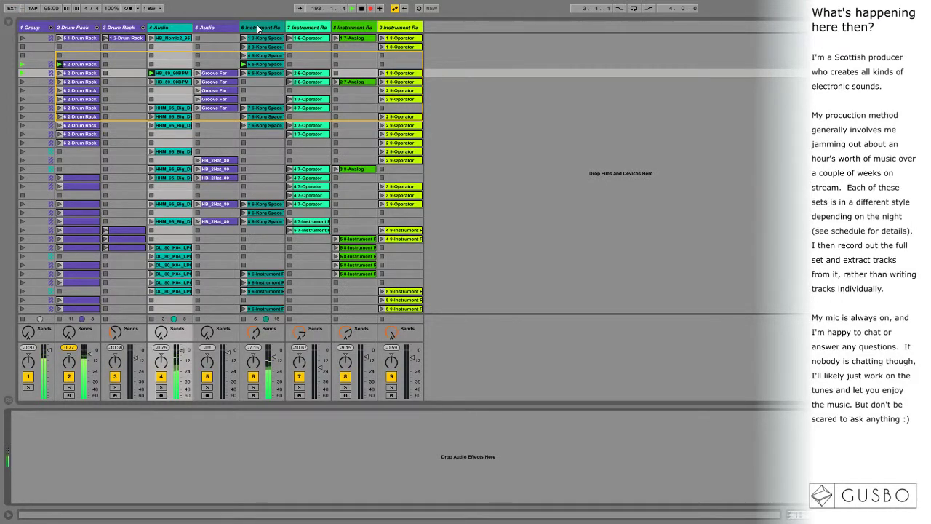
click(258, 28)
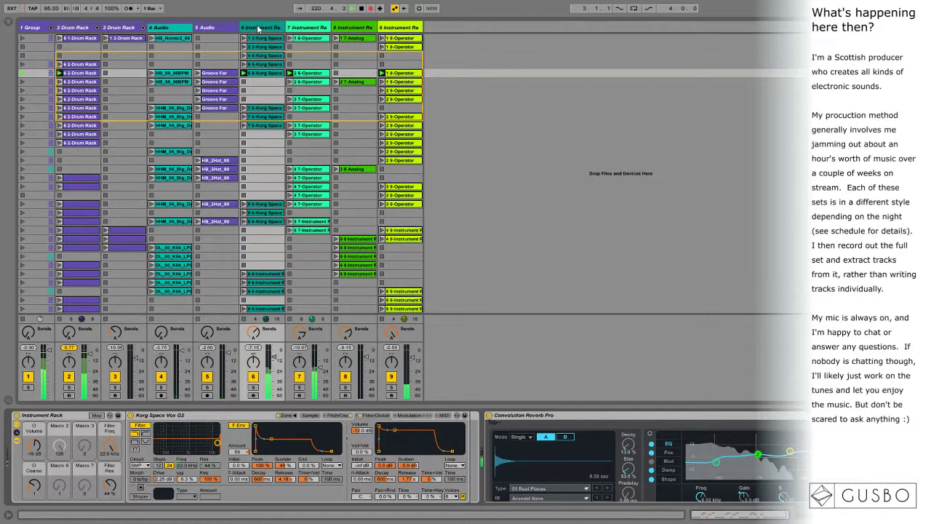
key(Left)
key(Left)
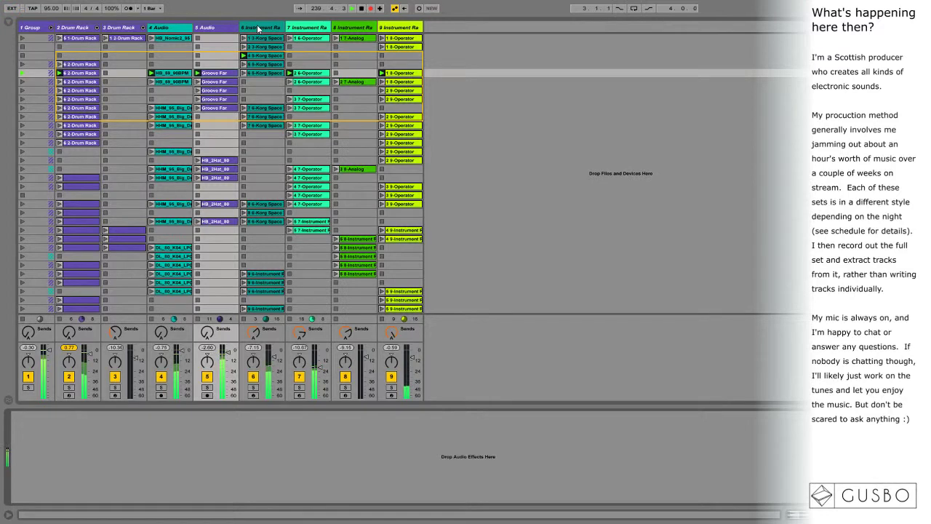
Select instrument track 8 and launch the sixth scene with its Analog clip.
click(359, 28)
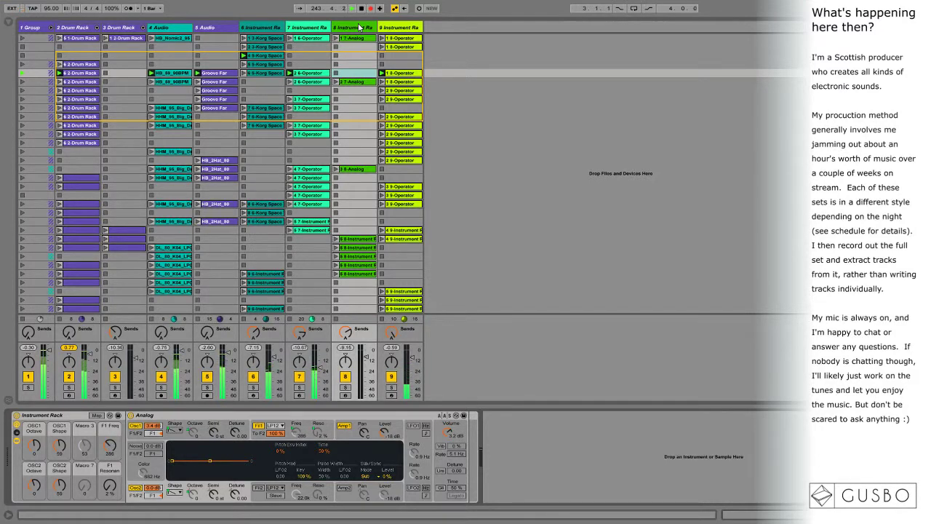
key(Down)
key(Return)
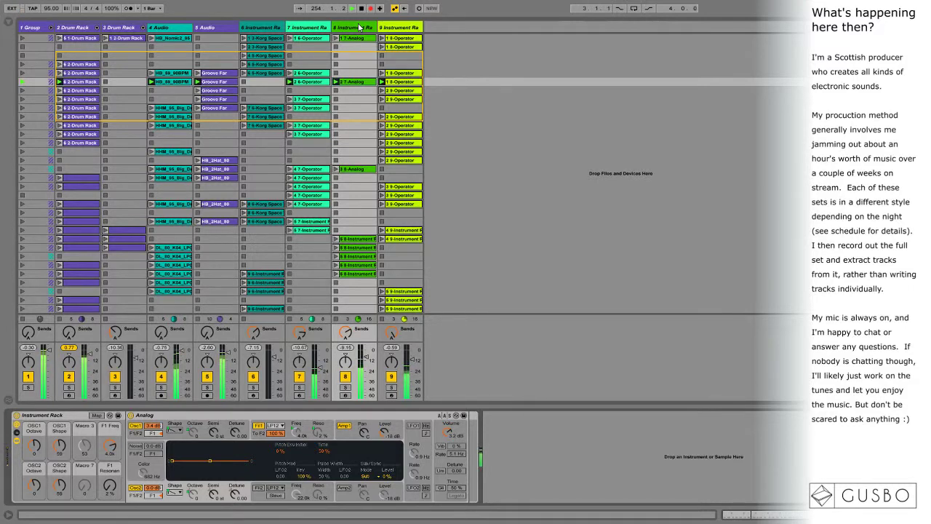
Alternate the device view between instrument track 7's Operator rack and instrument track 8's Analog rack, ending on track 7.
click(318, 27)
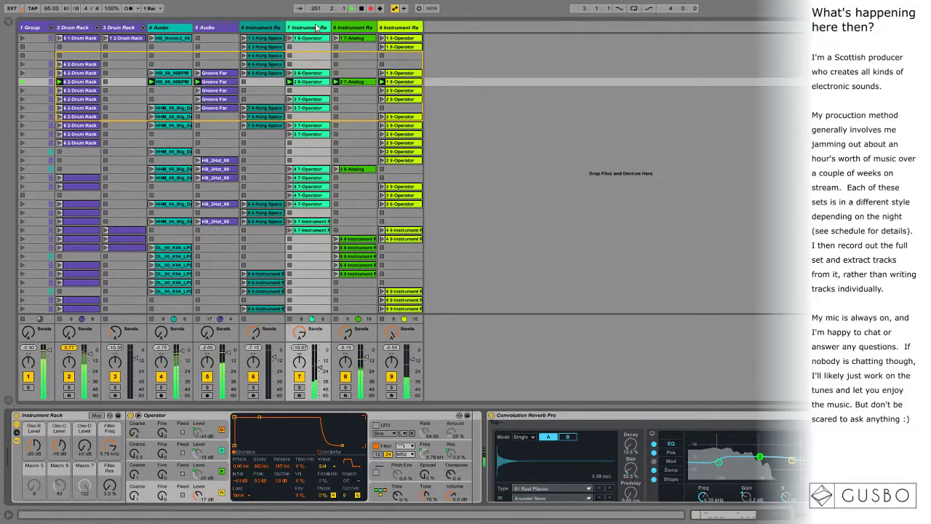
click(347, 29)
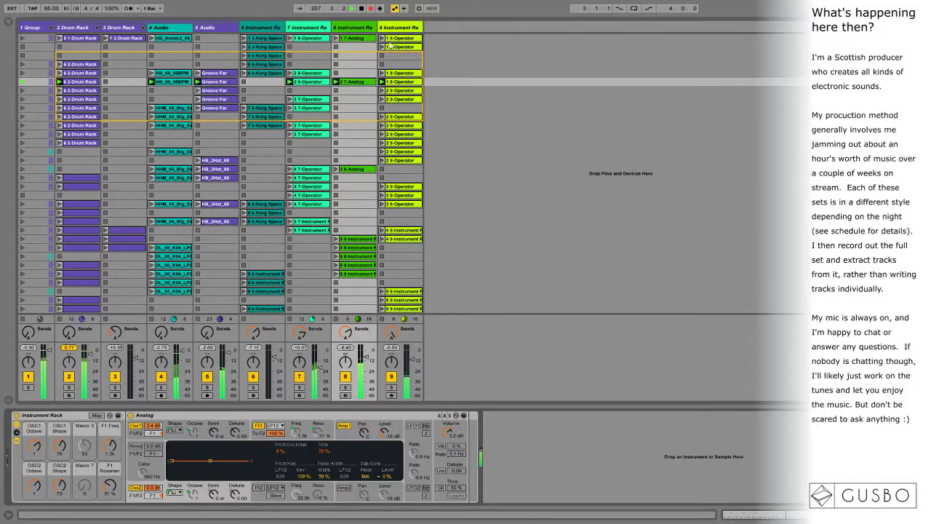
click(311, 27)
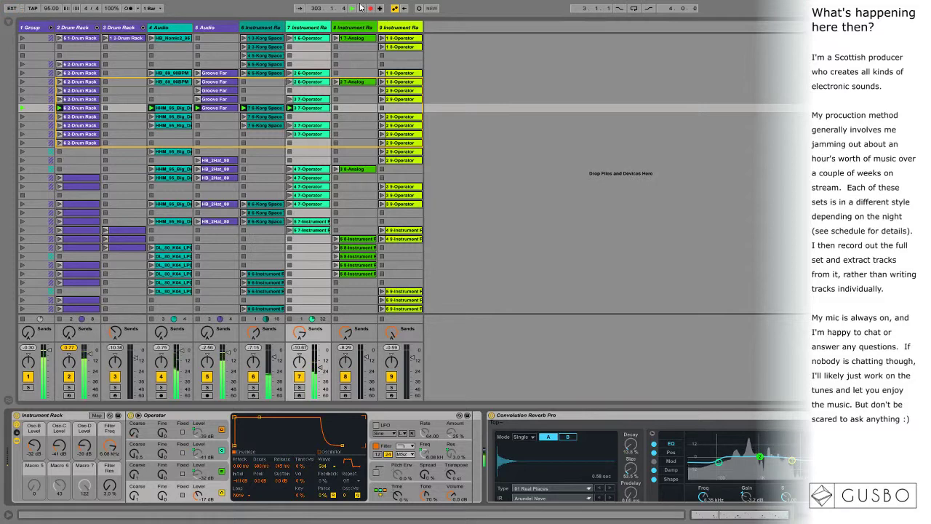
Select instrument track 6 and launch the tenth scene.
click(272, 30)
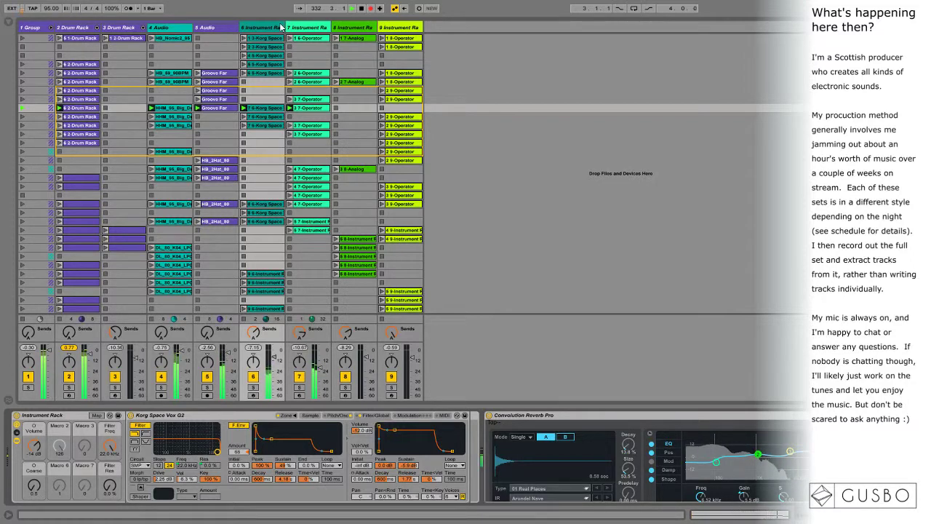
key(Down)
key(Return)
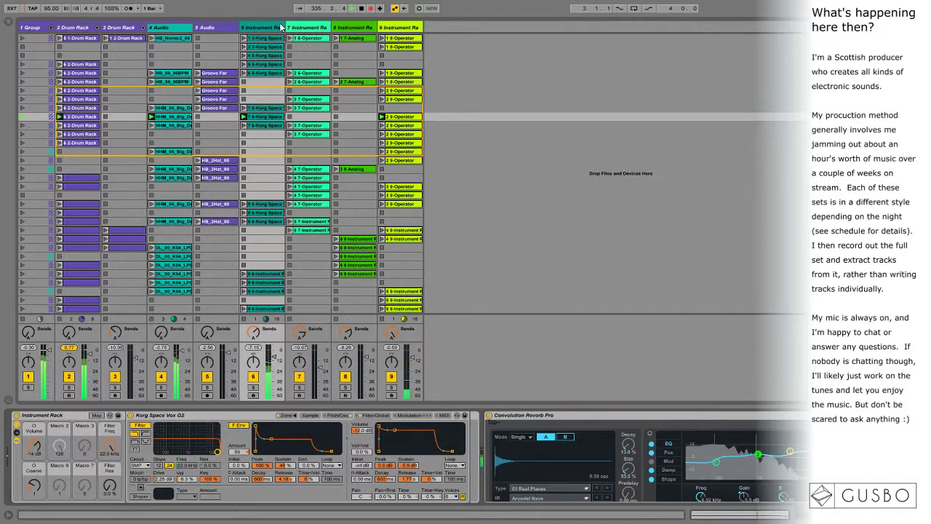
Select instrument track 9 and launch the eleventh and twelfth scenes one after the other.
click(412, 28)
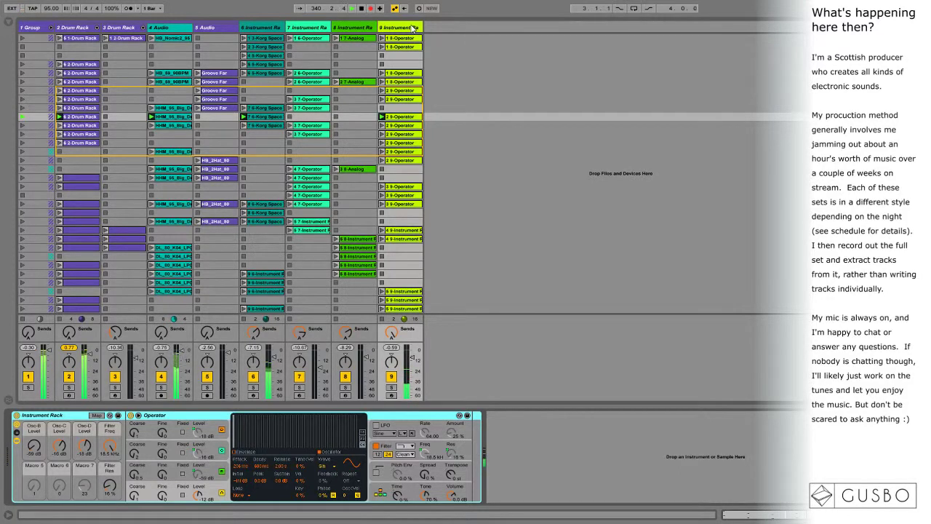
key(Down)
key(Return)
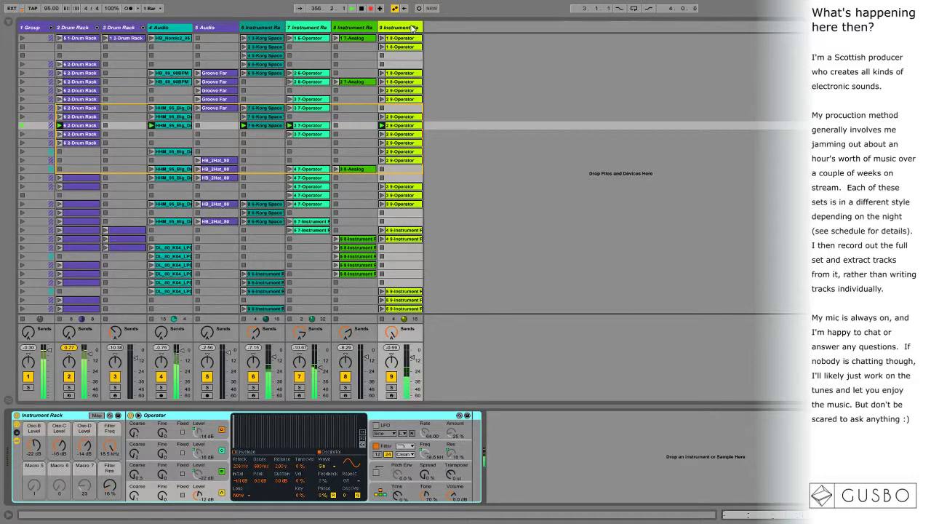
key(Down)
key(Return)
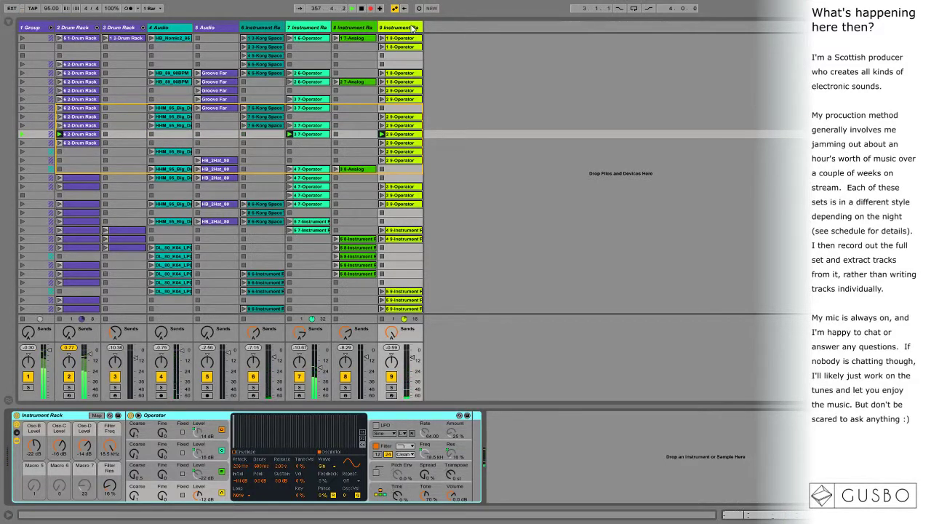
Select instrument track 7 and launch the fourteenth and fifteenth scenes one after the other.
click(315, 27)
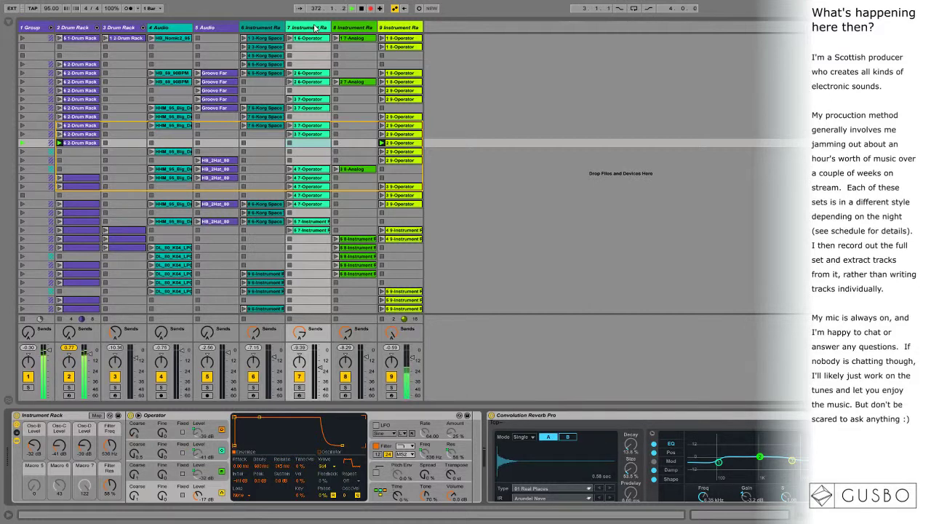
key(Down)
key(Return)
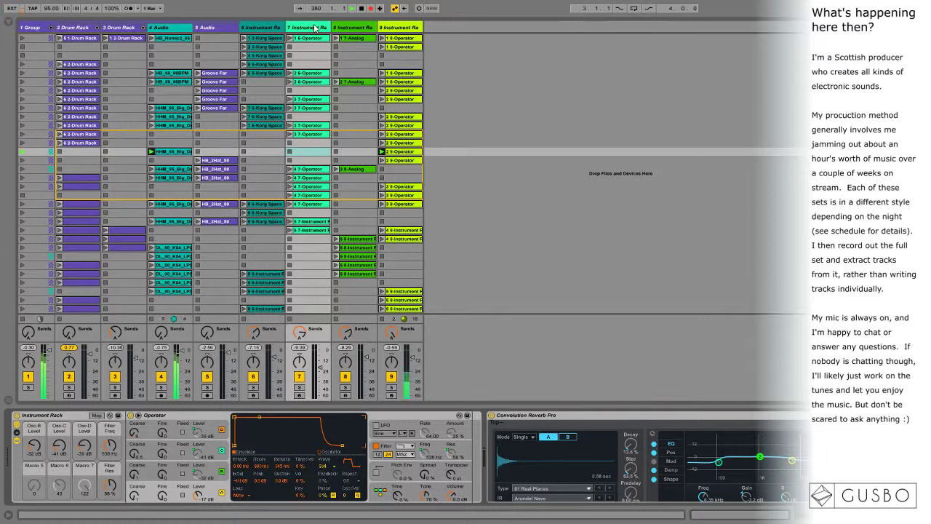
key(Down)
key(Return)
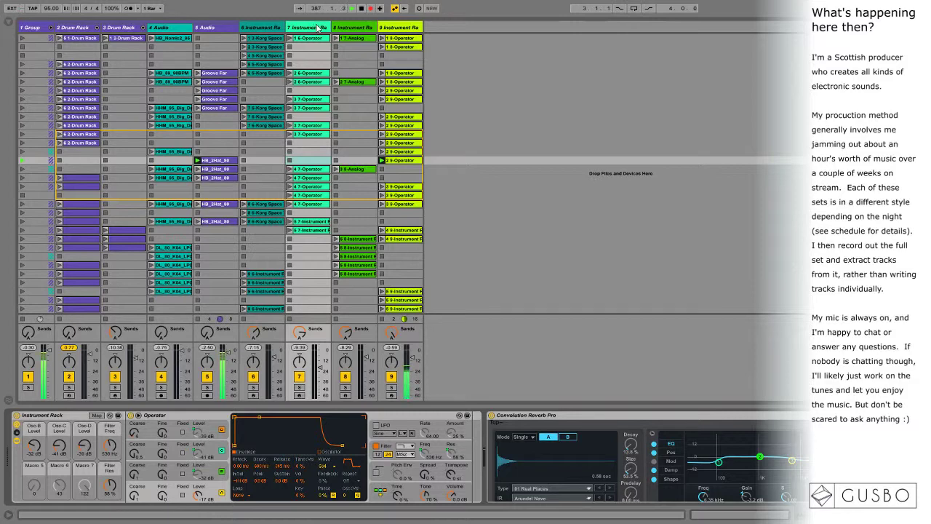
Select instrument track 8 and launch the following scenes one by one through to the one with a Korg Space clip on track 6.
click(349, 28)
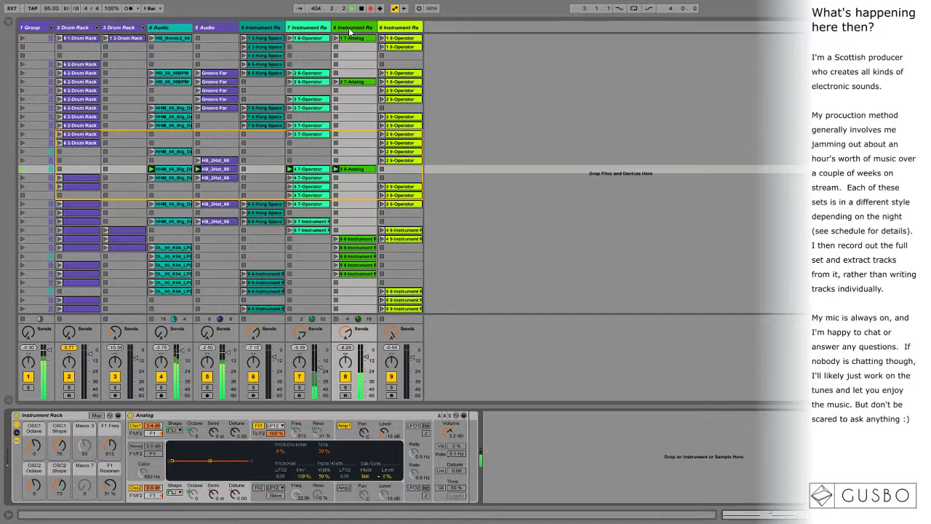
key(Down)
key(Return)
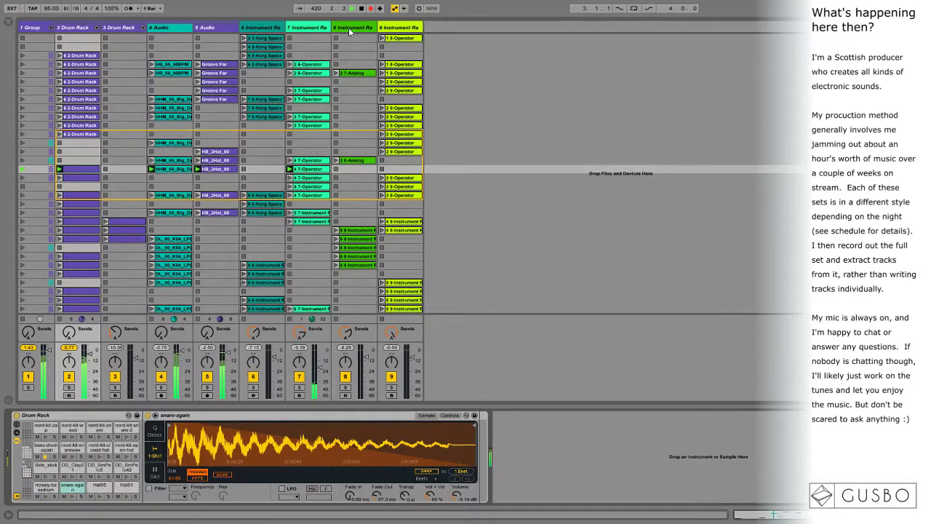
key(Down)
key(Return)
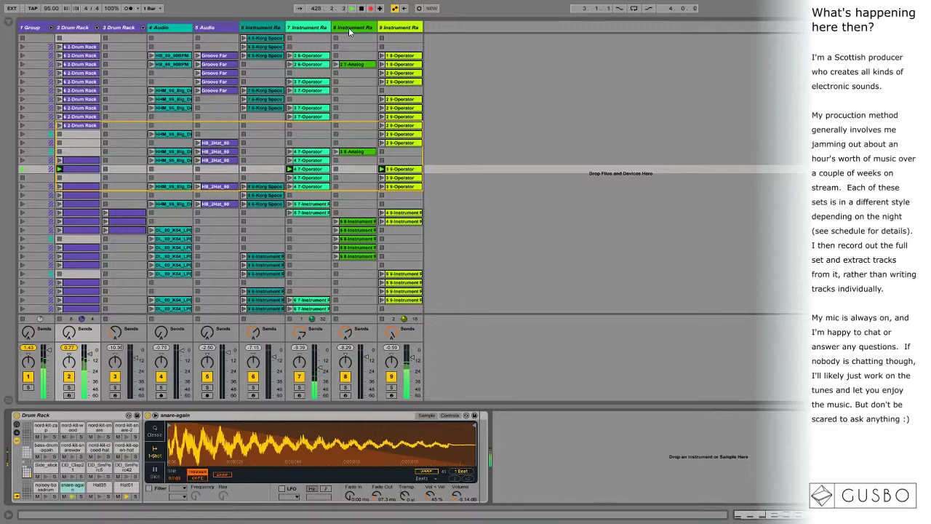
key(Return)
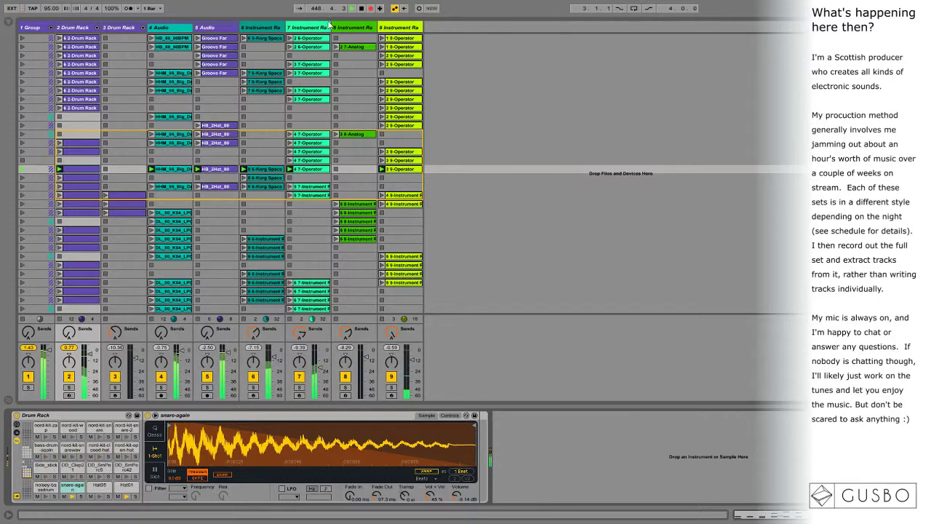
Show the devices of instrument tracks 7 and 6, and launch scenes through to the one with both drum racks and the 4 9-Instrument clip.
click(318, 32)
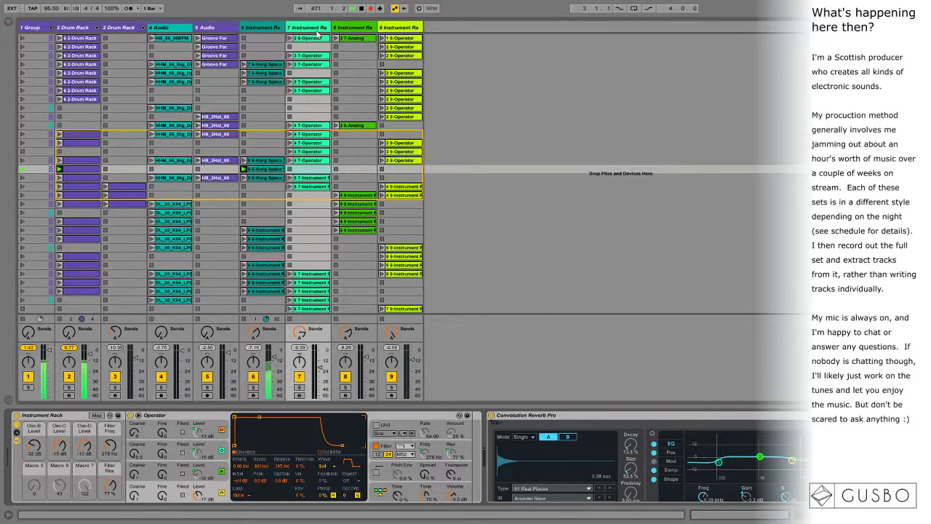
click(267, 26)
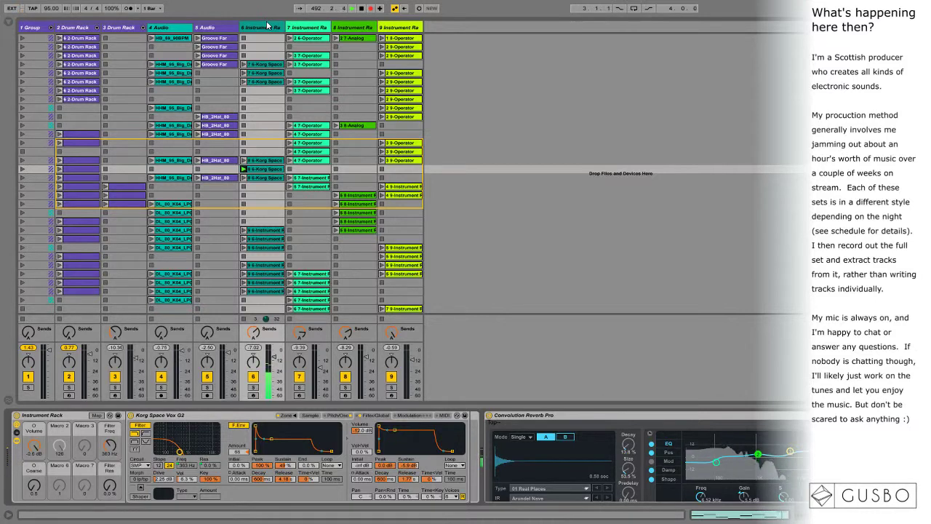
key(Return)
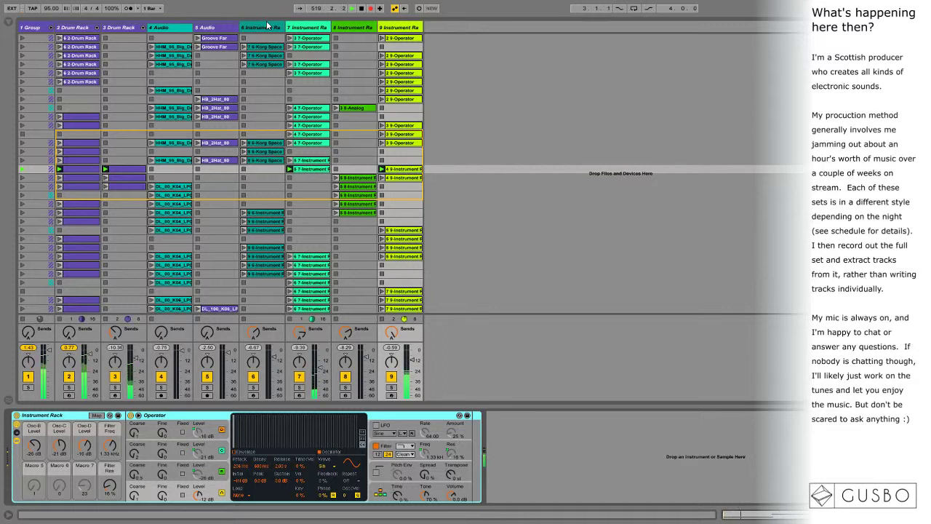
Show the device racks of instrument tracks 7, 8 and 6 in turn.
click(317, 29)
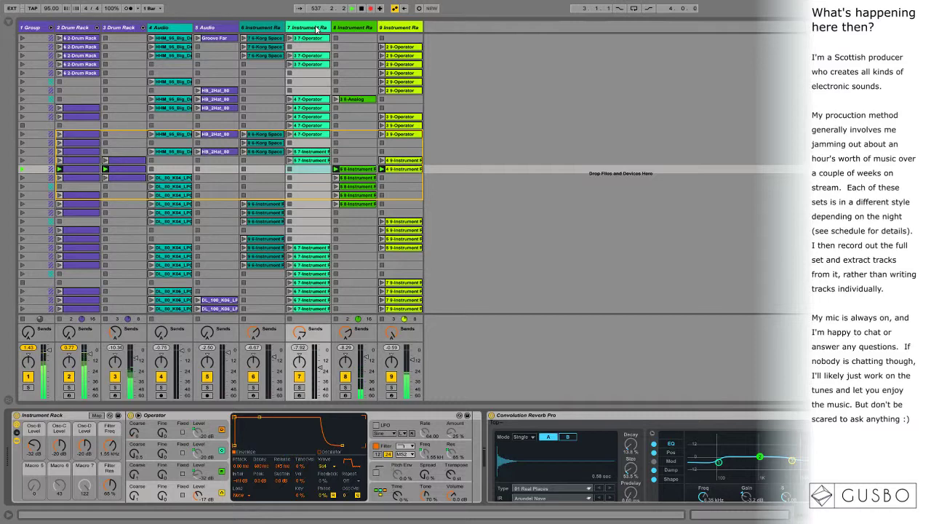
click(364, 27)
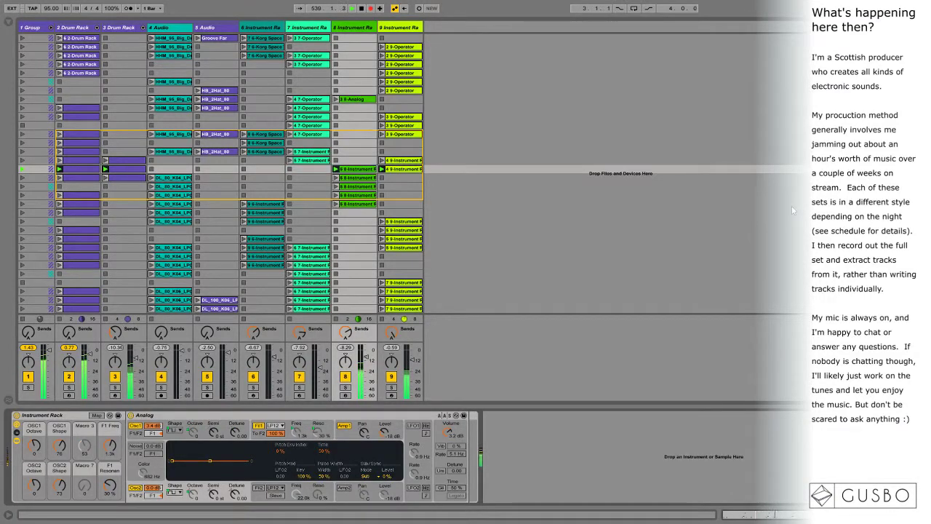
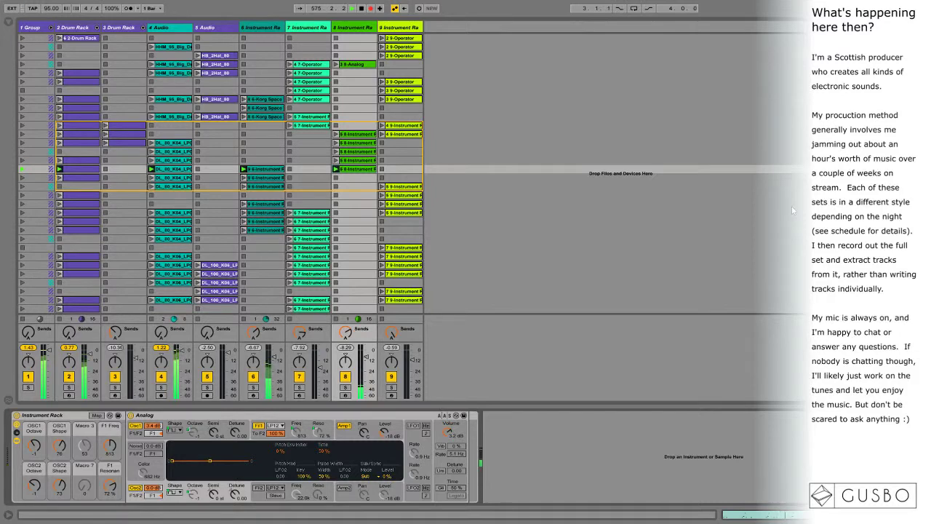
click(261, 28)
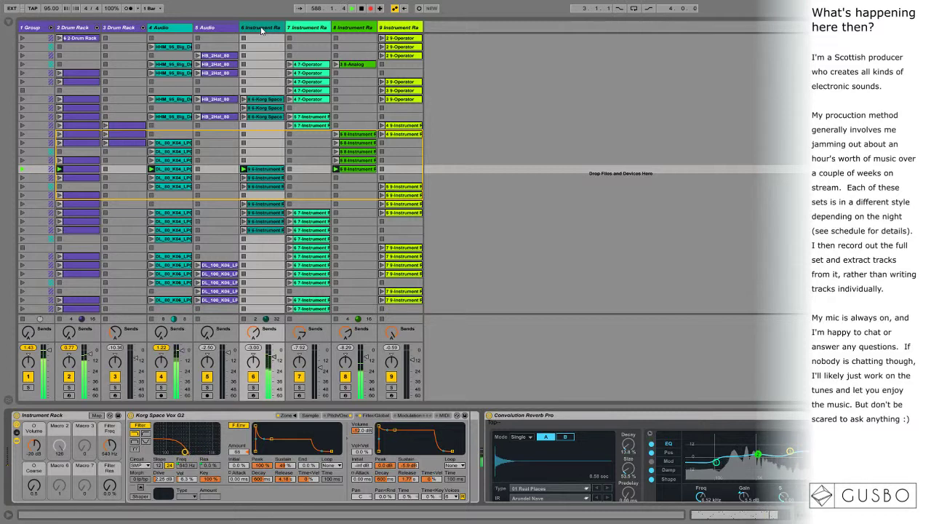
Launch the next three scenes in turn, ending on the one with track 2 drums and a track 9 instrument clip.
key(Return)
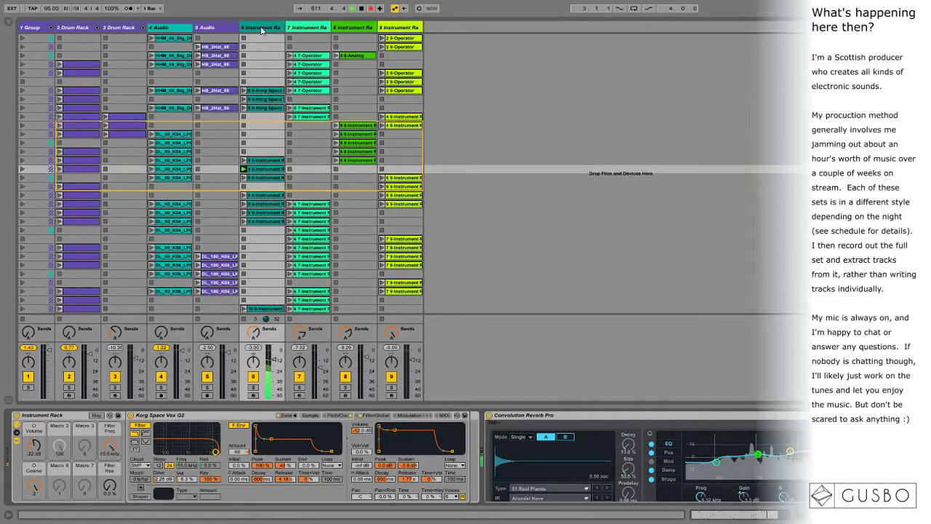
key(Return)
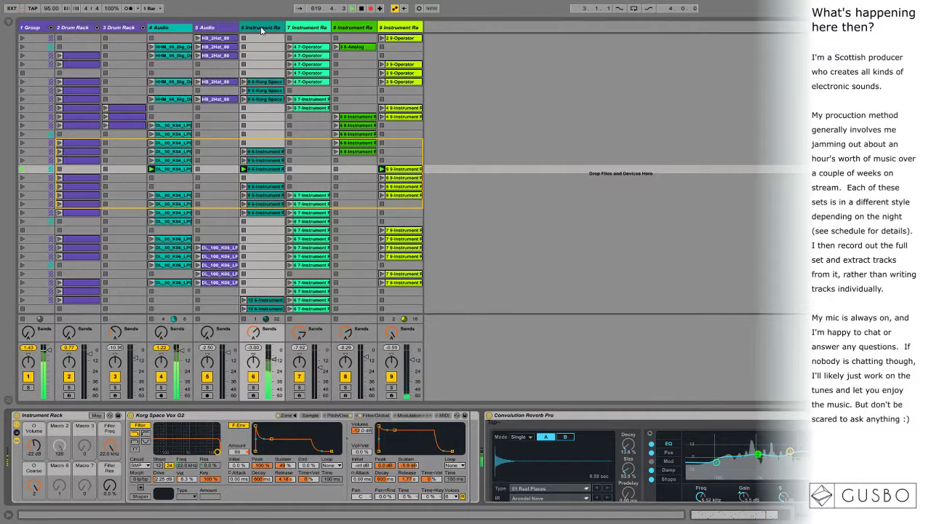
key(Down)
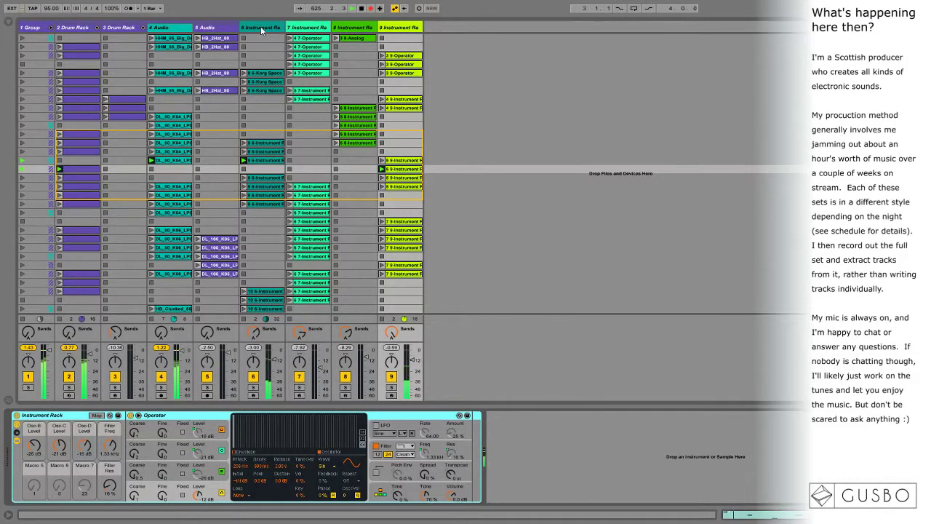
Select instrument track 6 and launch the first scene that brings in the 6 7-Instrument clip on track 7.
click(260, 27)
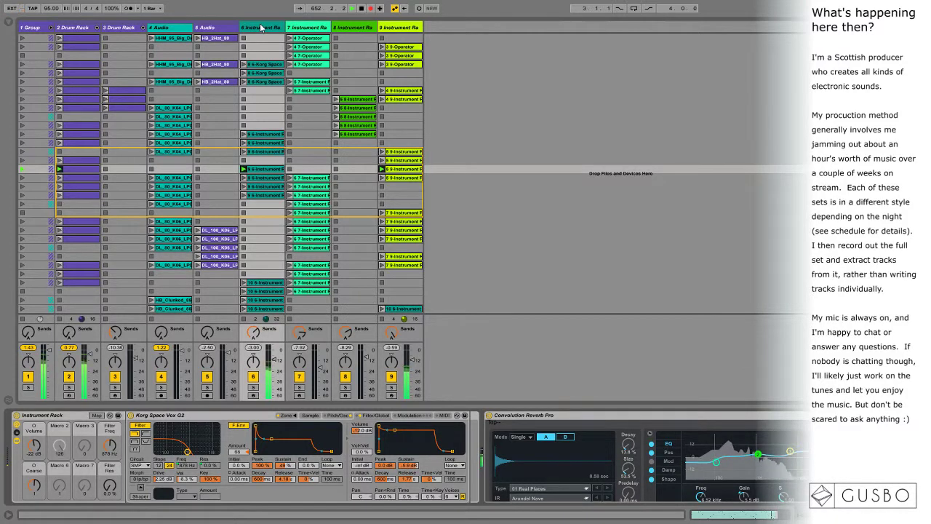
key(Down)
key(Return)
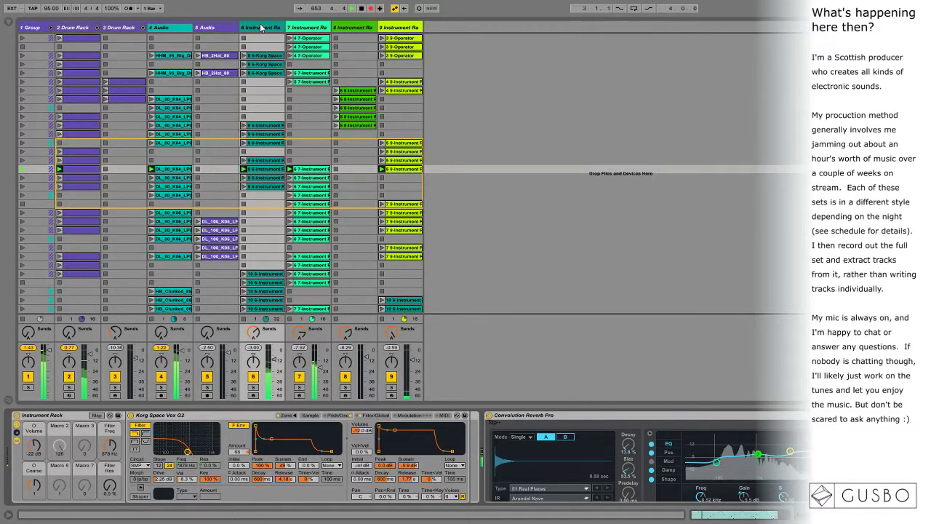
Select instrument track 7 and launch the following scenes through to the one pairing only 6 7-Instrument and 7 9-Instrument.
click(307, 29)
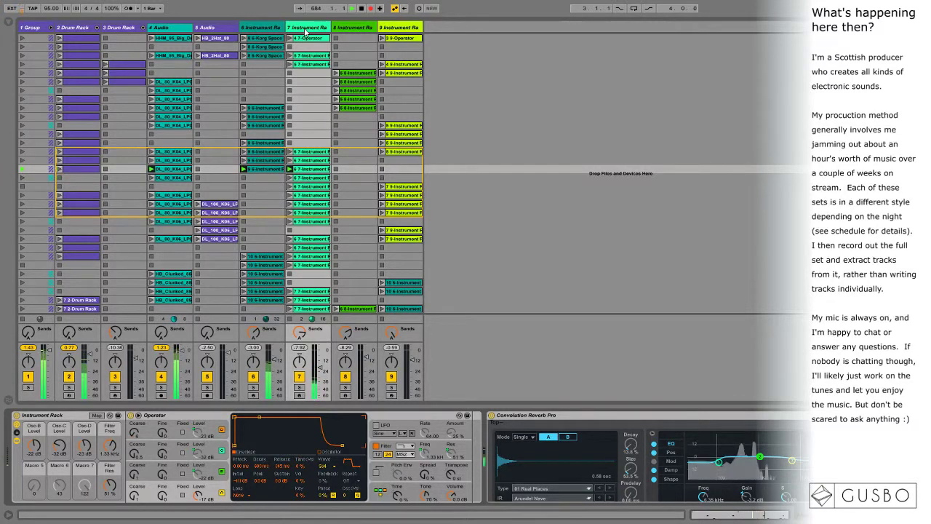
key(Down)
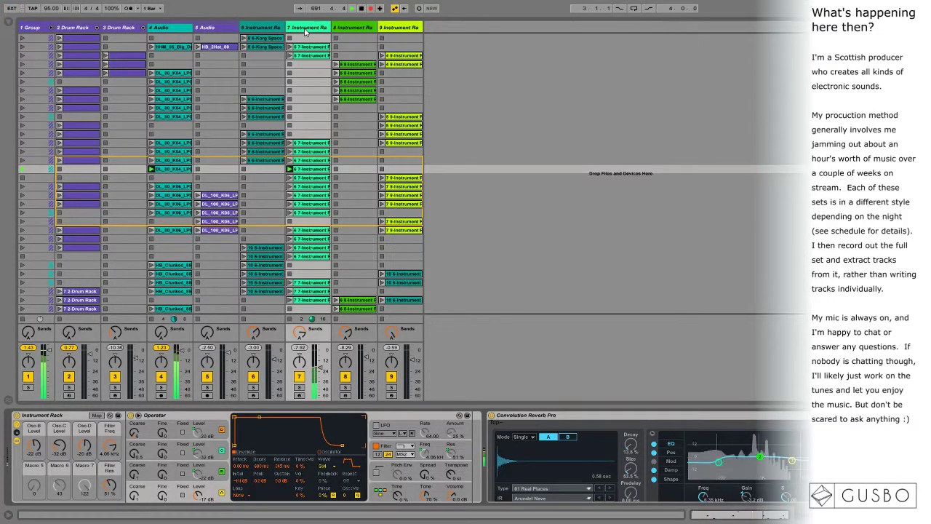
key(Return)
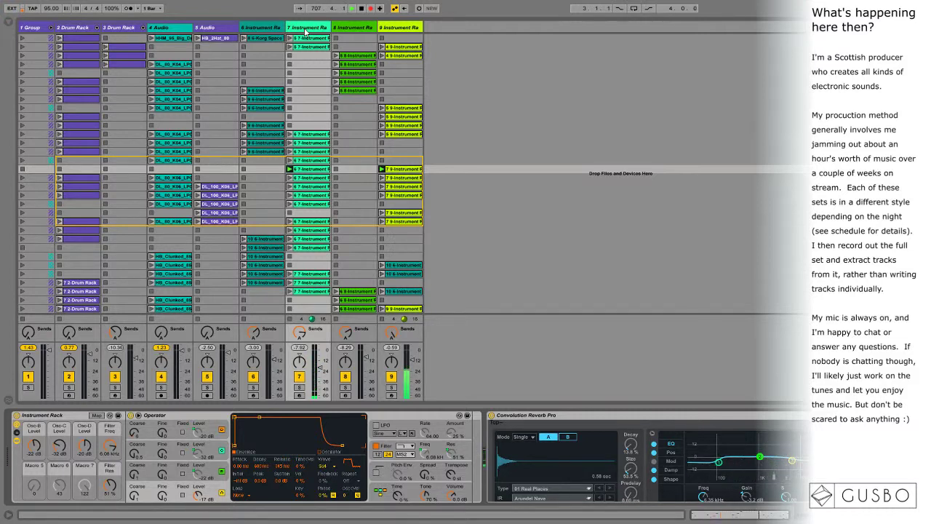
Launch the following scenes one by one through to the last one with a DL_100 clip on audio track 5.
key(Down)
key(Return)
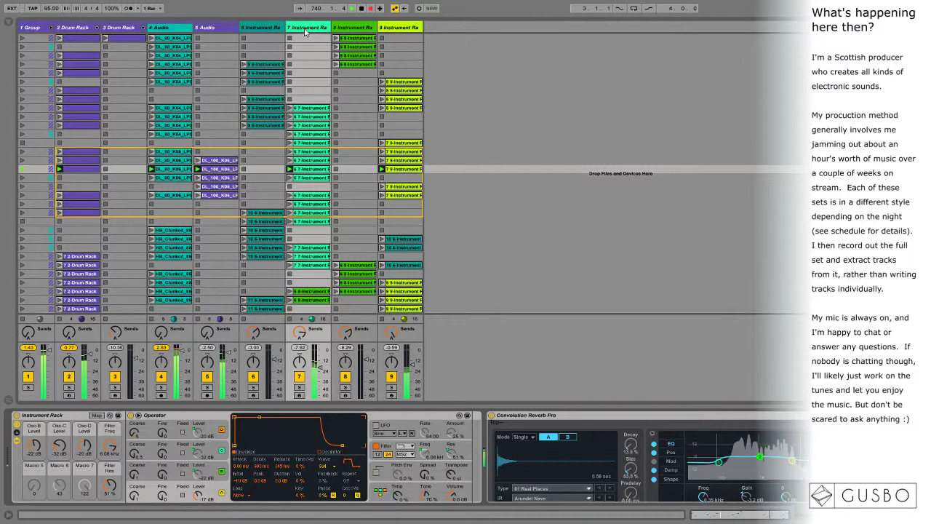
key(Down)
key(Return)
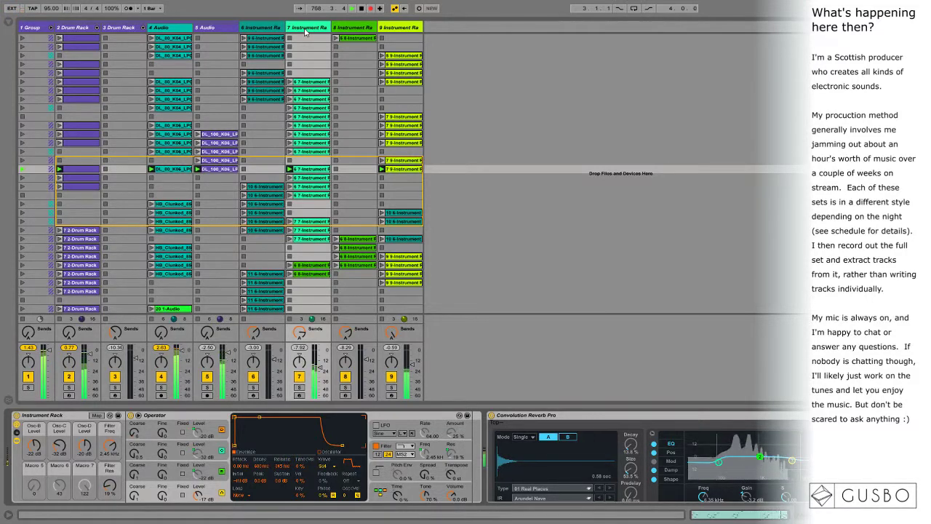
Select instrument track 6 and launch the following scenes through to the first one combining an HB_Clunked clip with 10 6-Instrument.
click(267, 29)
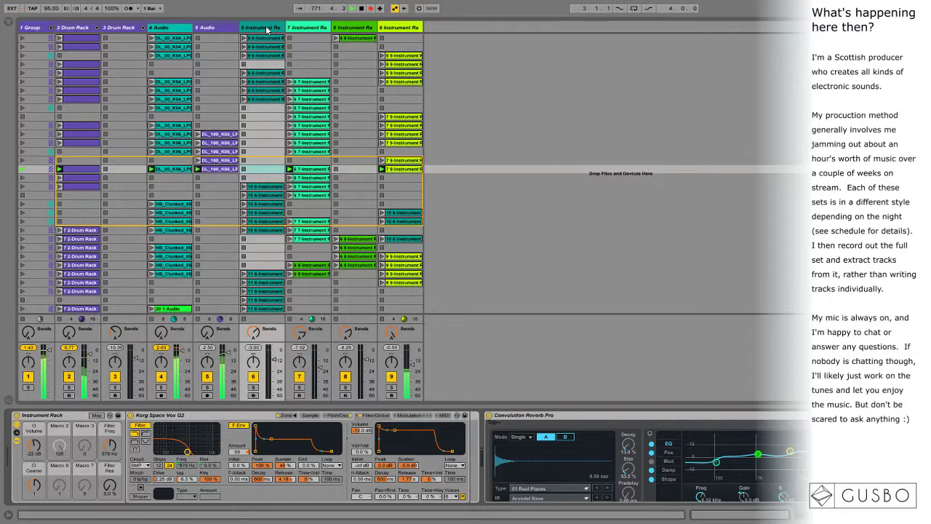
key(Down)
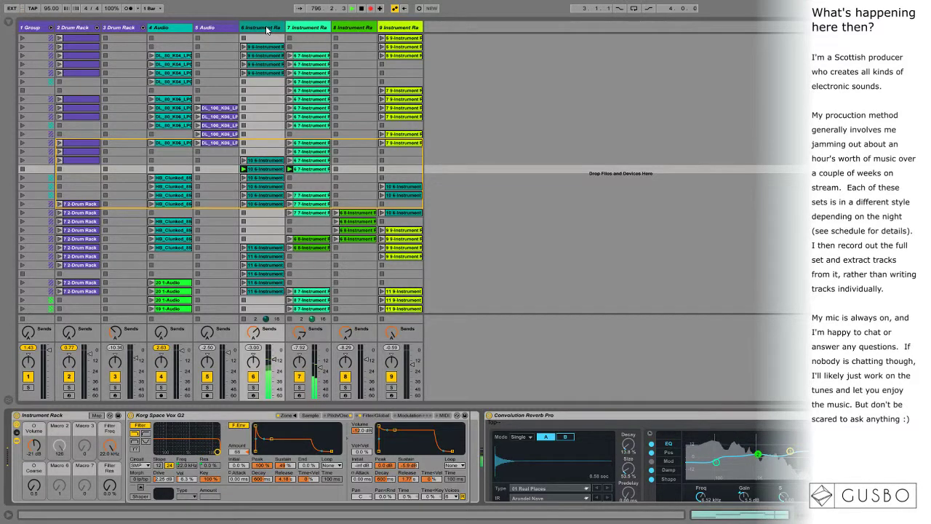
key(Down)
key(Return)
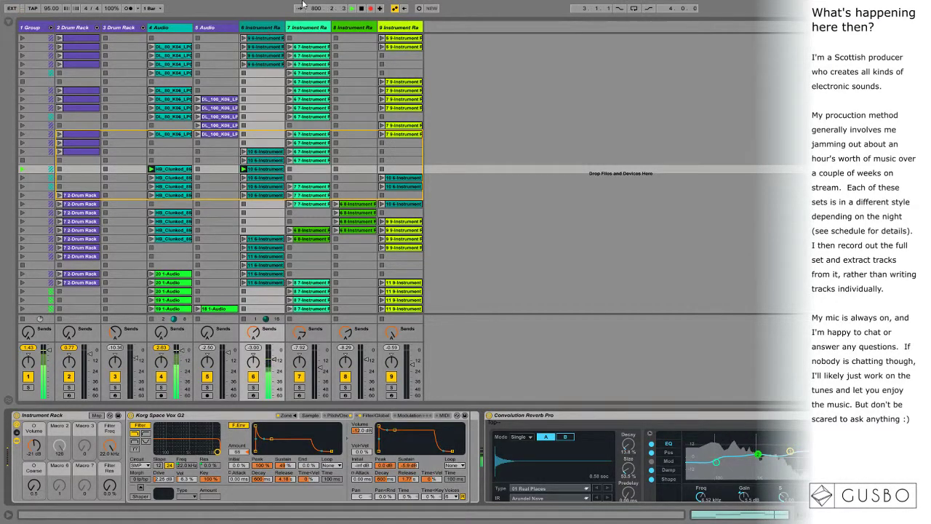
Launch scenes through to the one combining 7 2-Drum Rack, 6 8-Instrument and 10 9-Instrument, selecting instrument track 9 and then track 7 along the way.
click(412, 32)
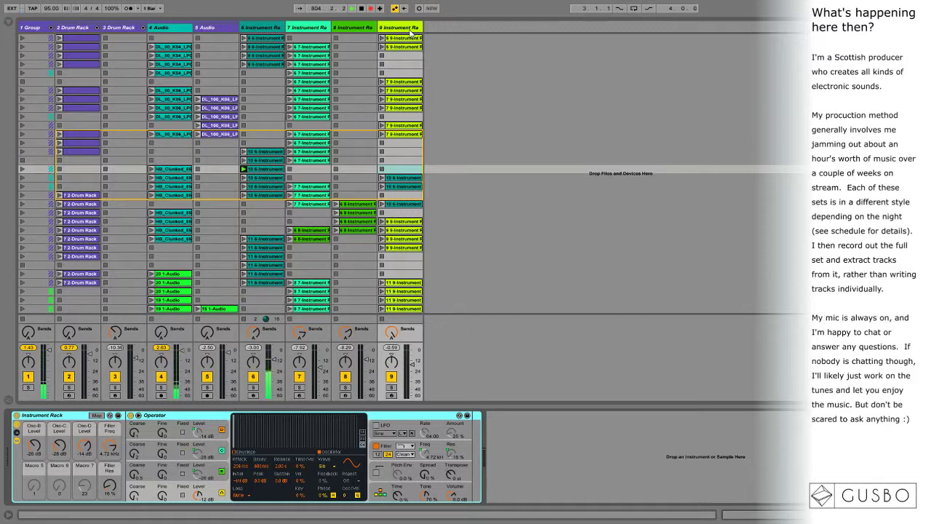
key(Down)
key(Return)
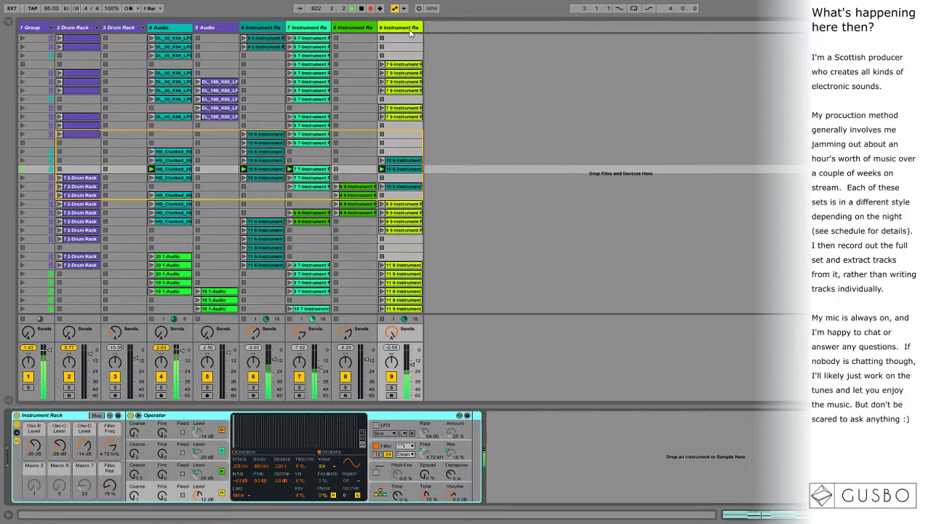
click(313, 31)
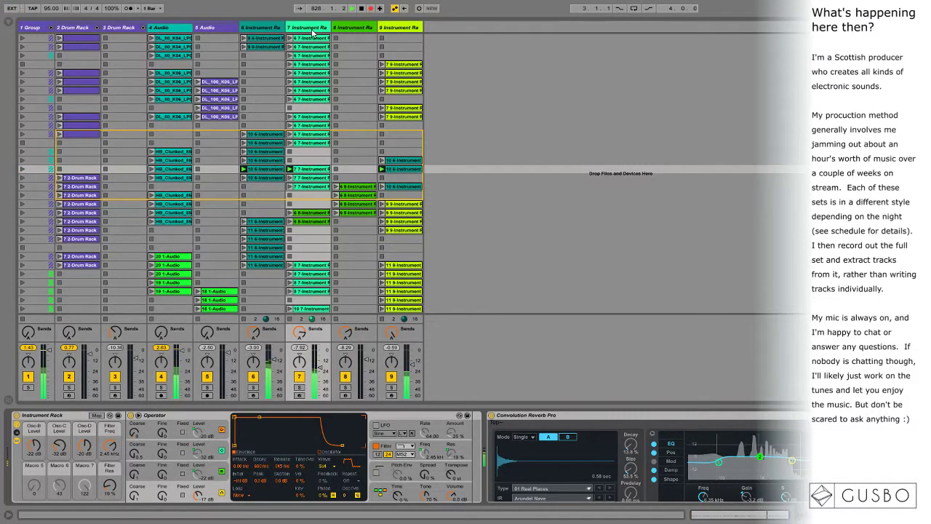
key(Down)
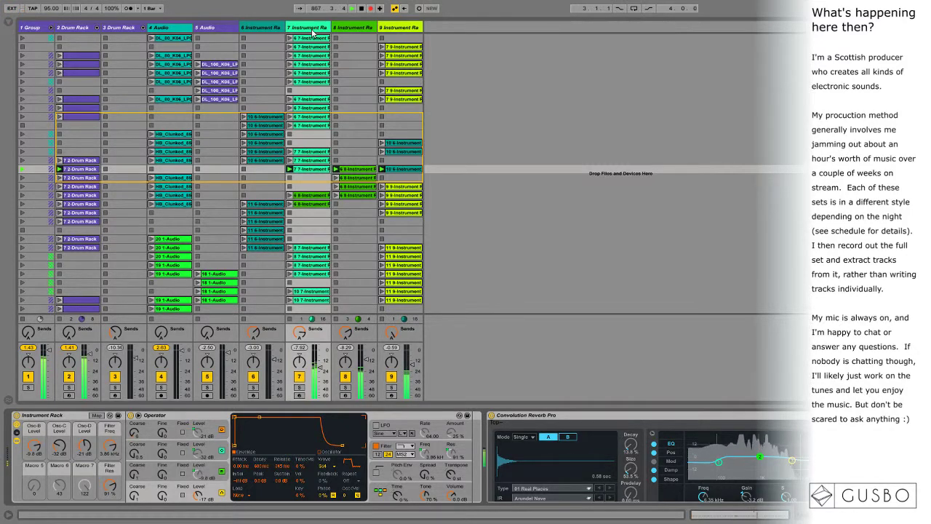
Show instrument track 8's Analog rack and look over the remaining scenes of the set.
click(355, 28)
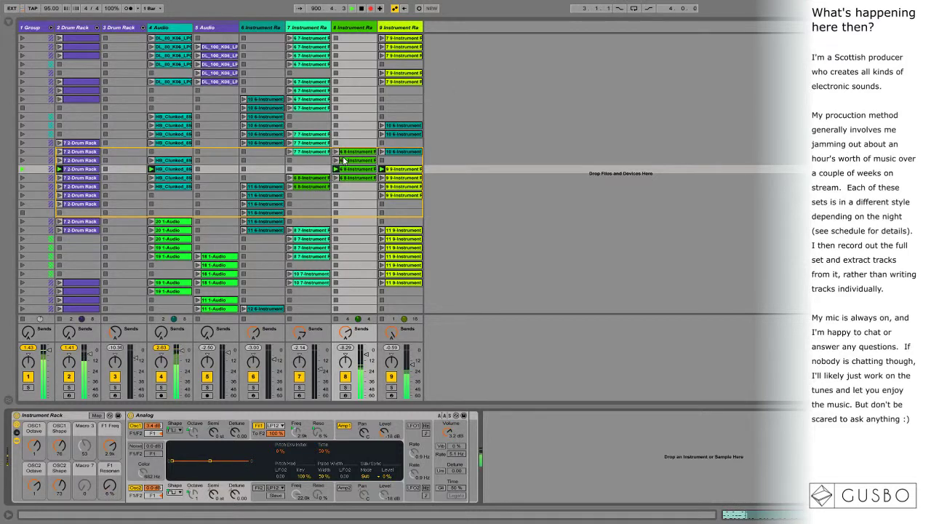
scroll(402, 164, down, 4)
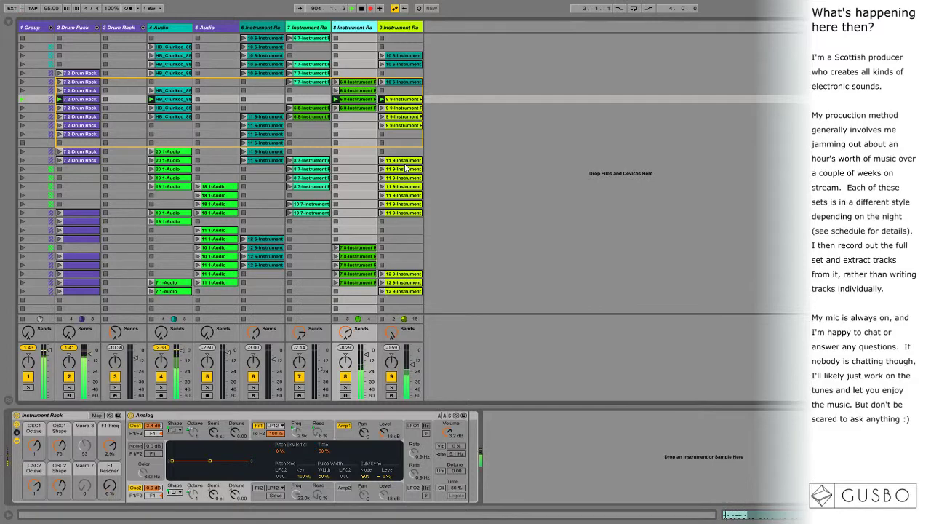
scroll(406, 169, up, 3)
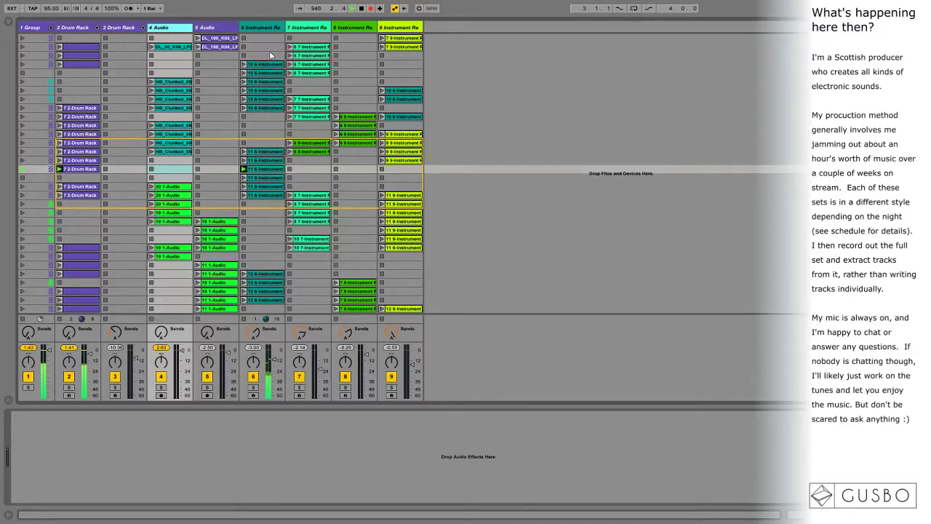
Show instrument track 6's rack, then select track 7 and launch scenes through to the first one with an audio clip 18 1-Audio on track 5.
click(274, 28)
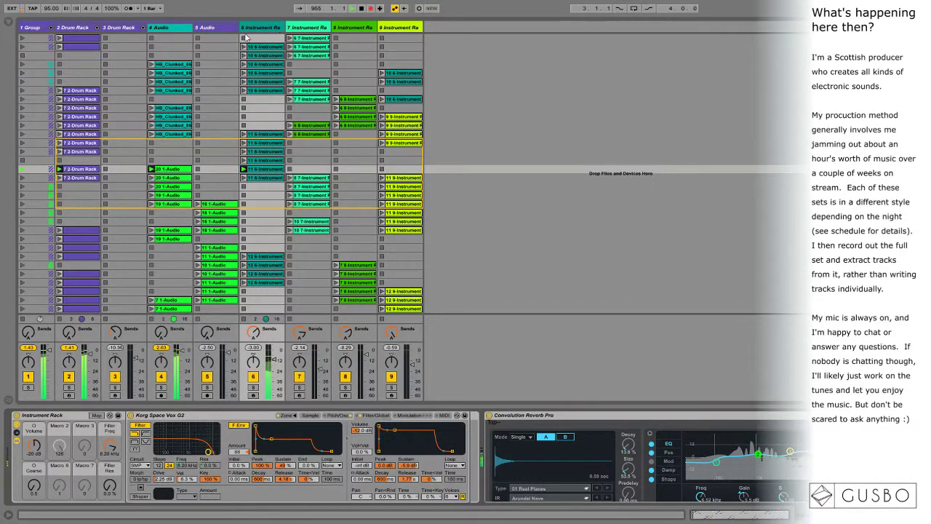
click(304, 28)
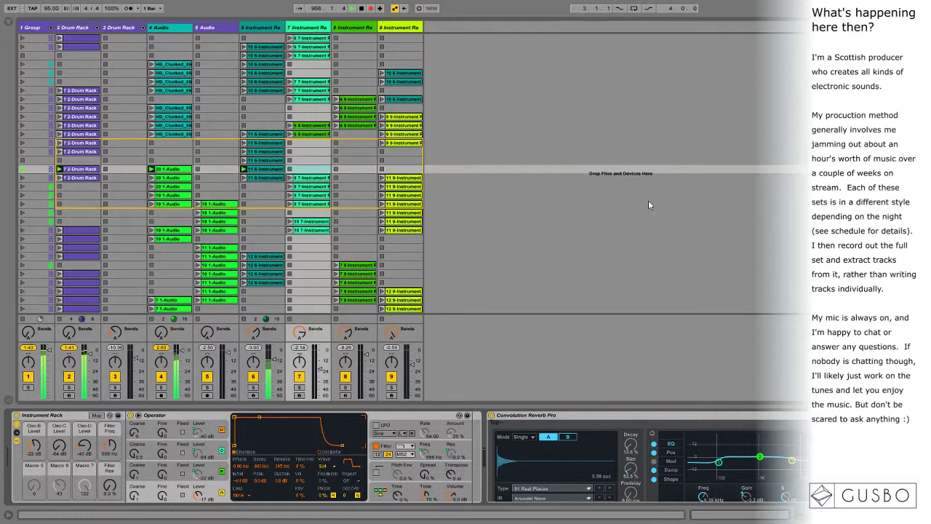
key(Down)
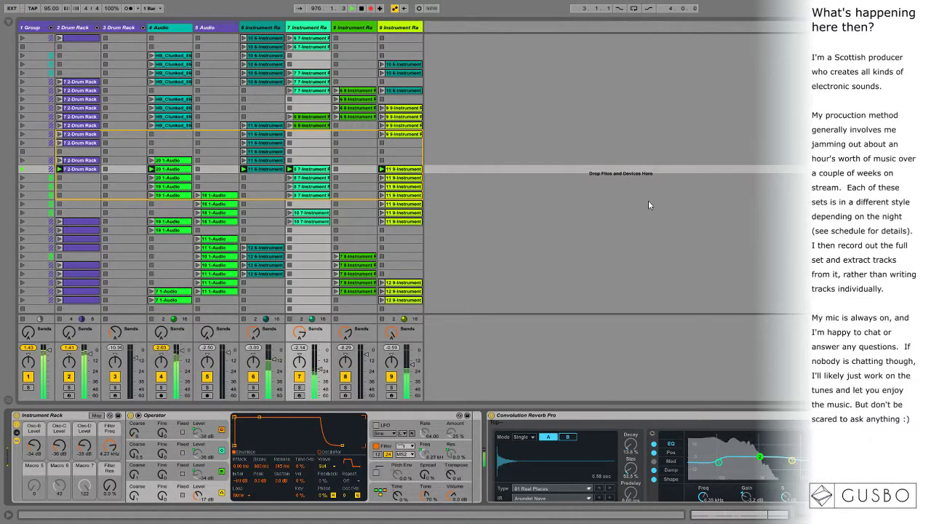
key(Return)
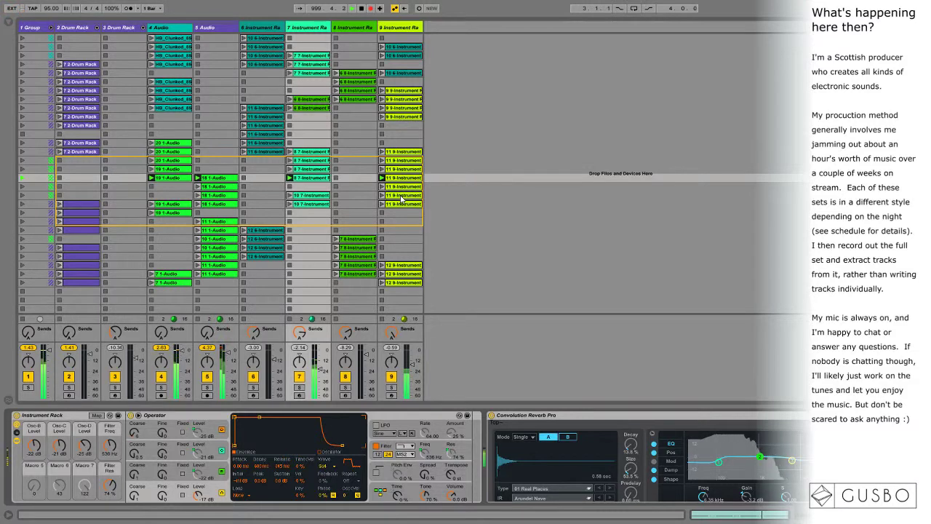
Launch the following scenes in sequence through to the first one with an 11 1-Audio clip on track 5.
key(Down)
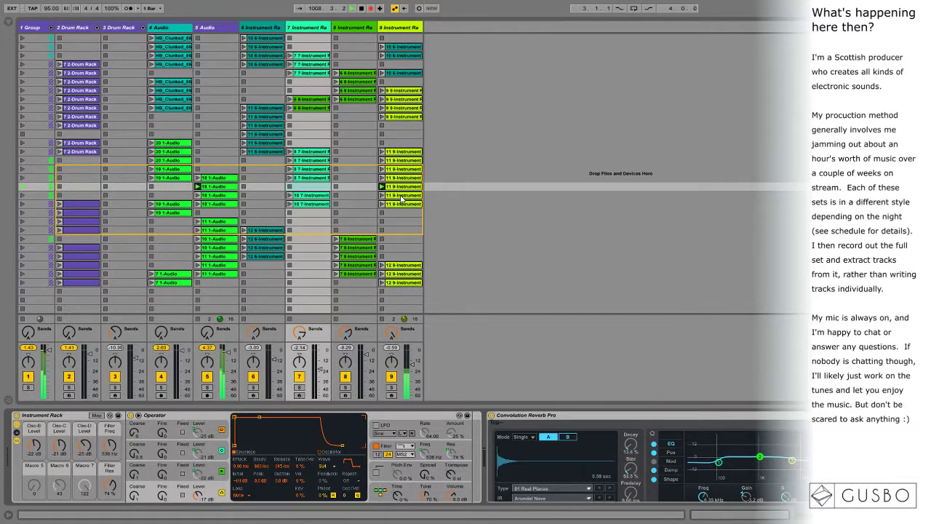
click(402, 197)
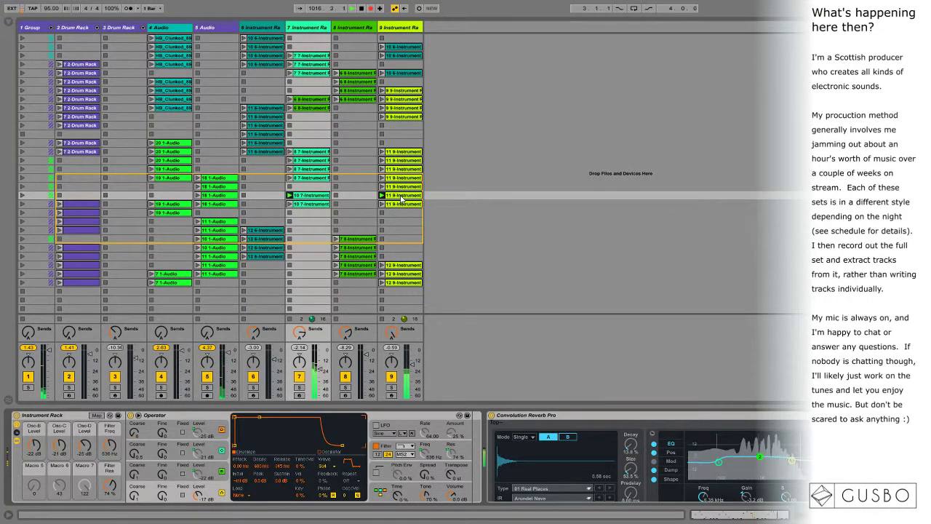
key(Down)
key(Return)
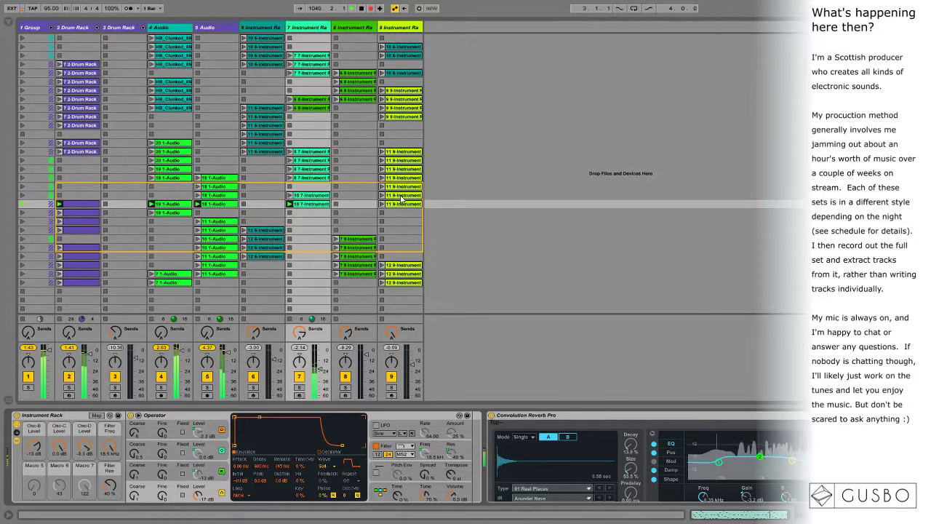
key(Down)
key(Return)
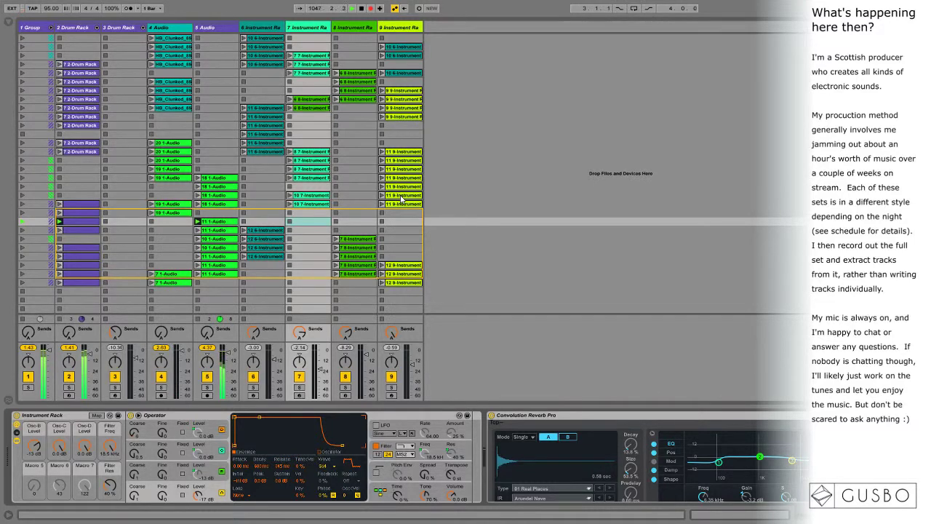
Select instrument track 6 and launch scenes through to the last one with a 12 6-Instrument clip, showing track 8's rack along the way.
click(275, 29)
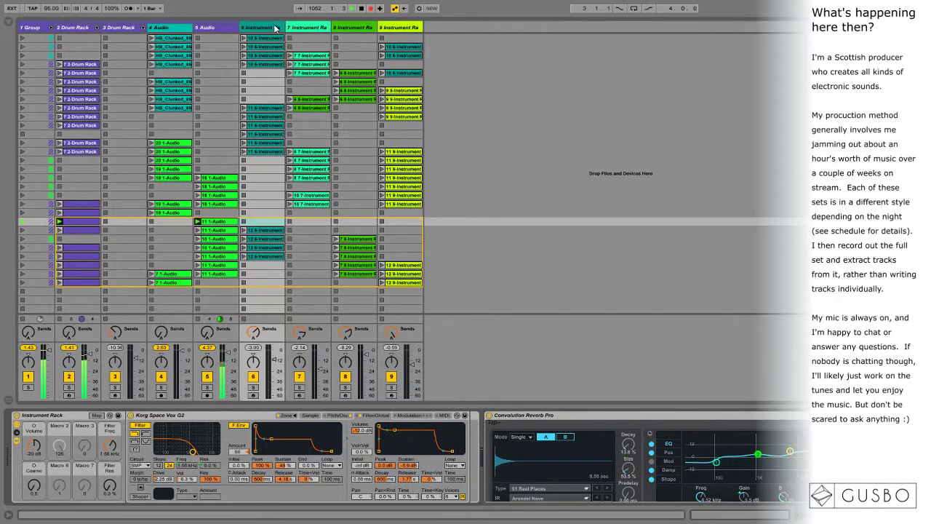
key(Down)
key(Return)
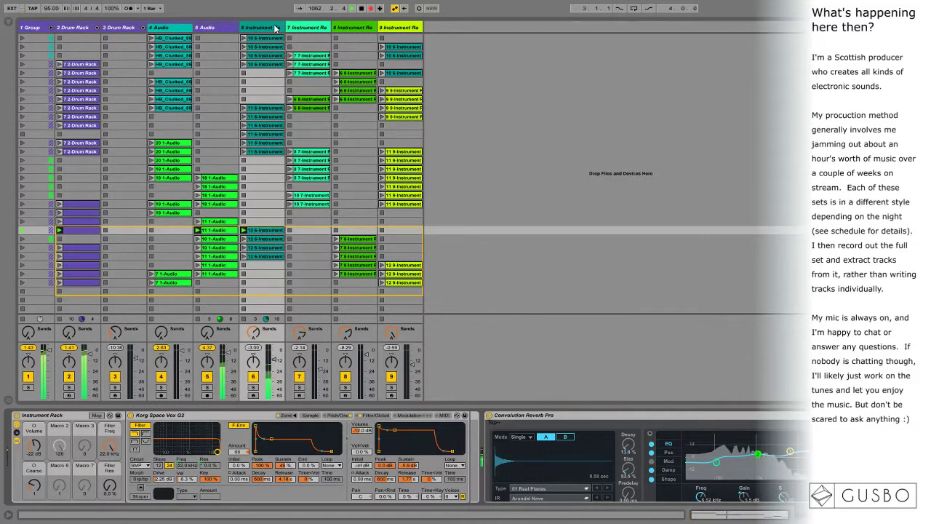
click(357, 27)
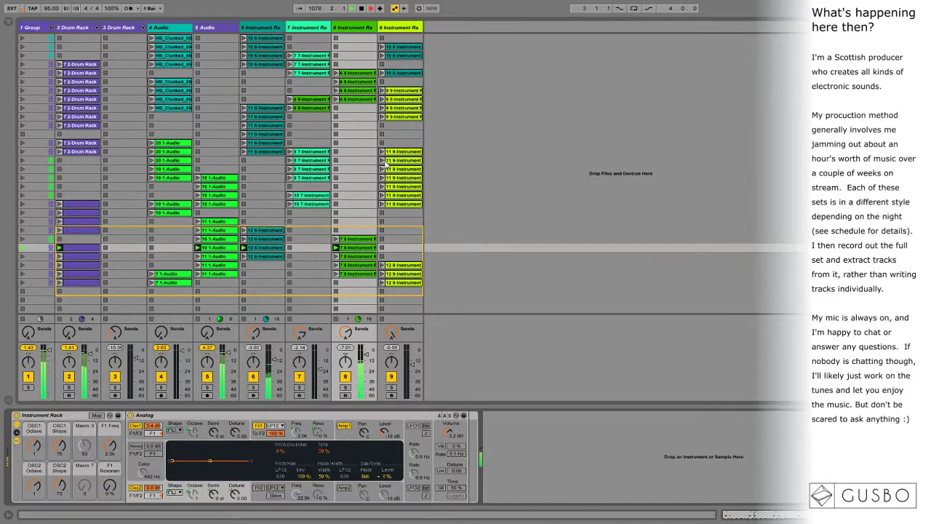
click(270, 29)
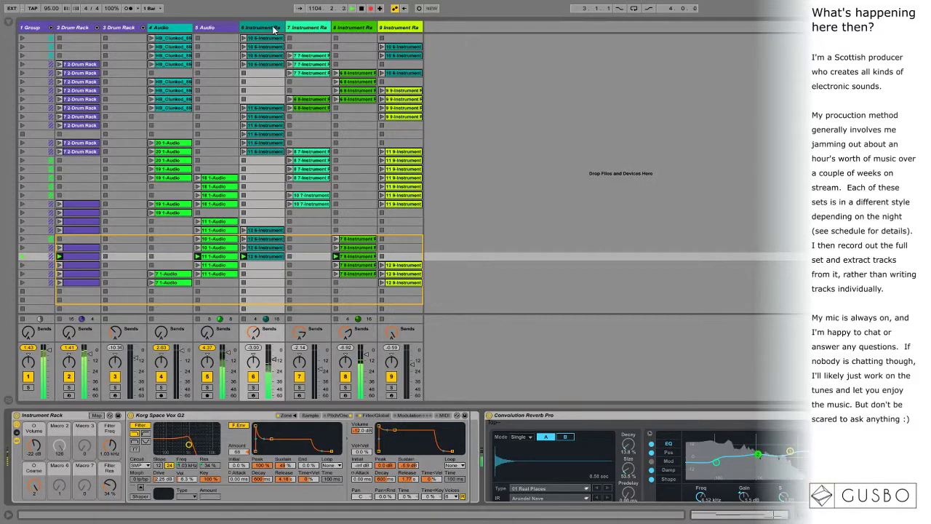
Launch the remaining scenes through to the final one combining 7 1-Audio and 12 9-Instrument clips.
key(Down)
key(Return)
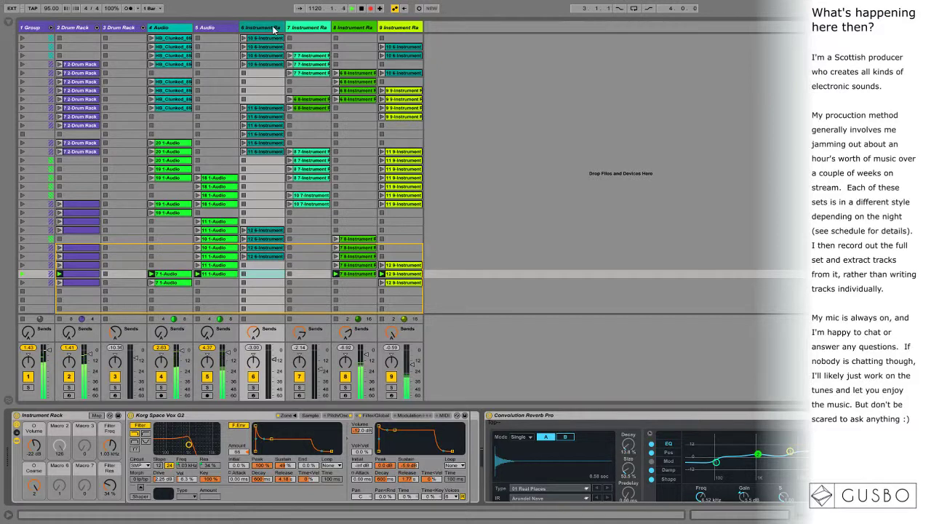
key(Down)
key(Return)
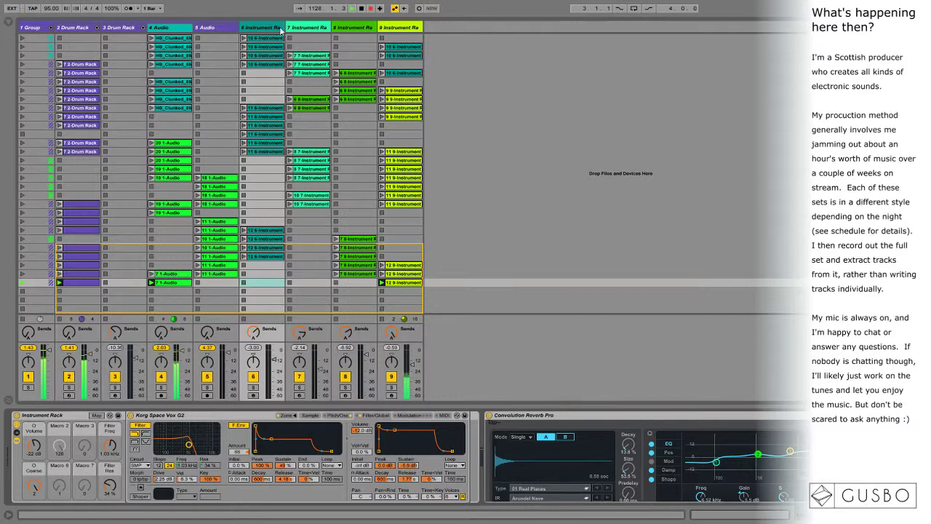
Stop the clips still playing on tracks 2, 9 and 4, and select and arm instrument track 7.
click(60, 318)
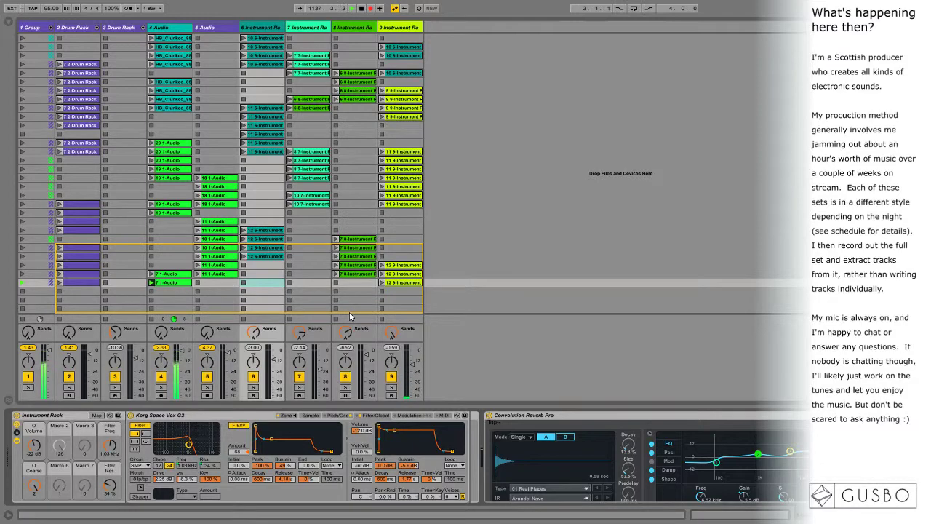
click(314, 27)
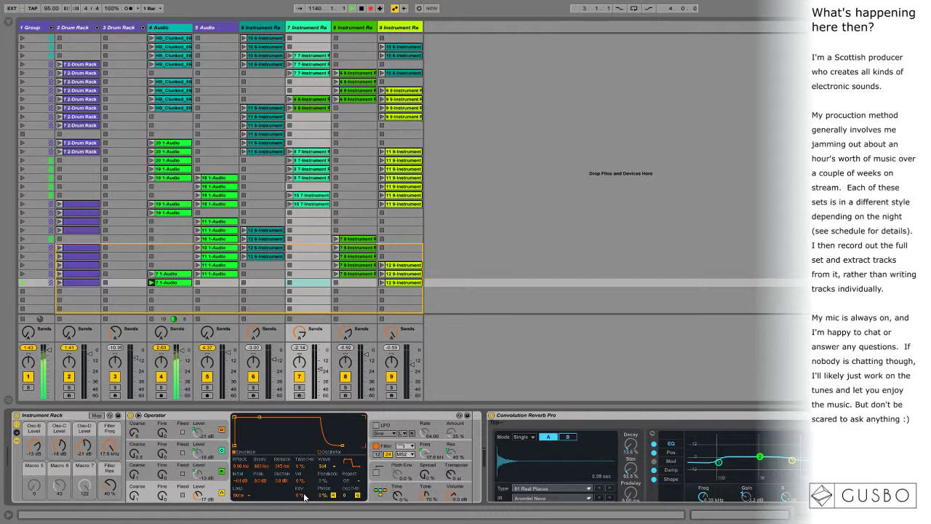
click(299, 395)
click(151, 319)
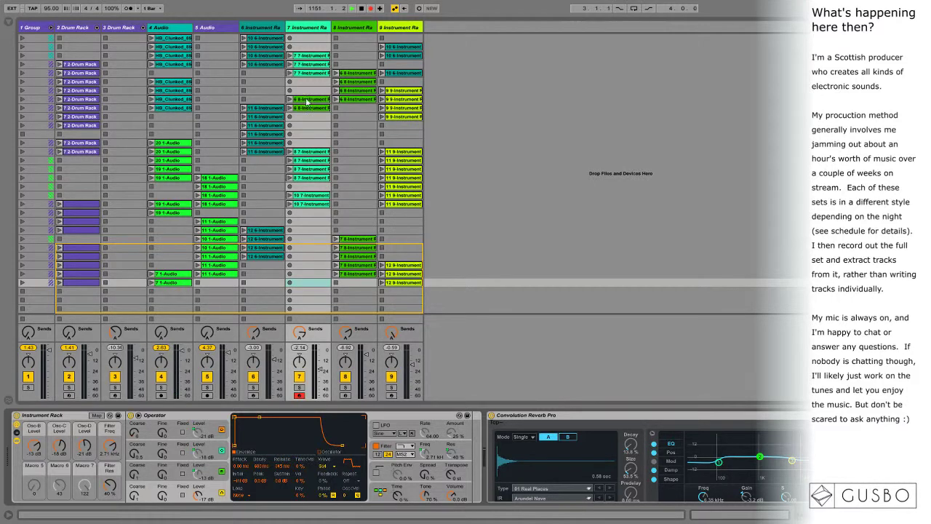
Stop the recording, return the playback position to 1.1.1, and look over the set's scenes from start to end.
click(362, 8)
key(Home)
scroll(222, 161, up, 5)
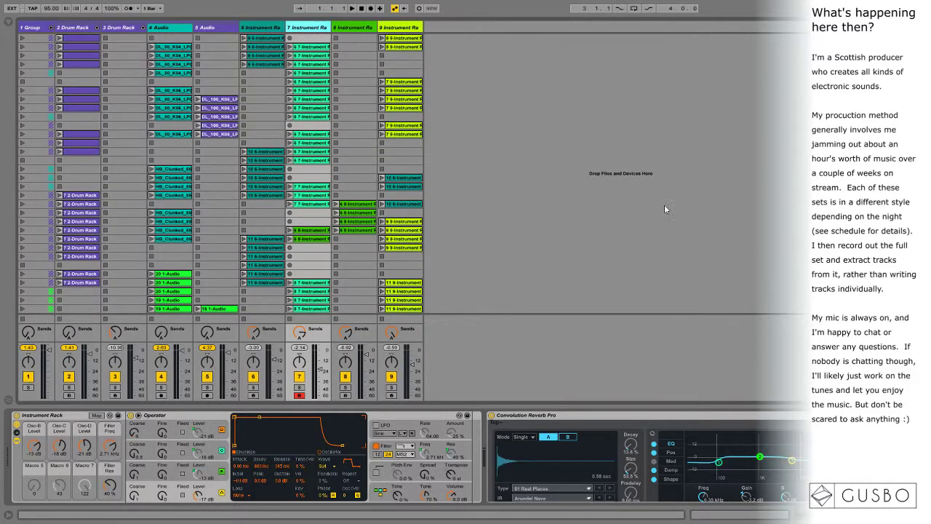
scroll(222, 173, up, 8)
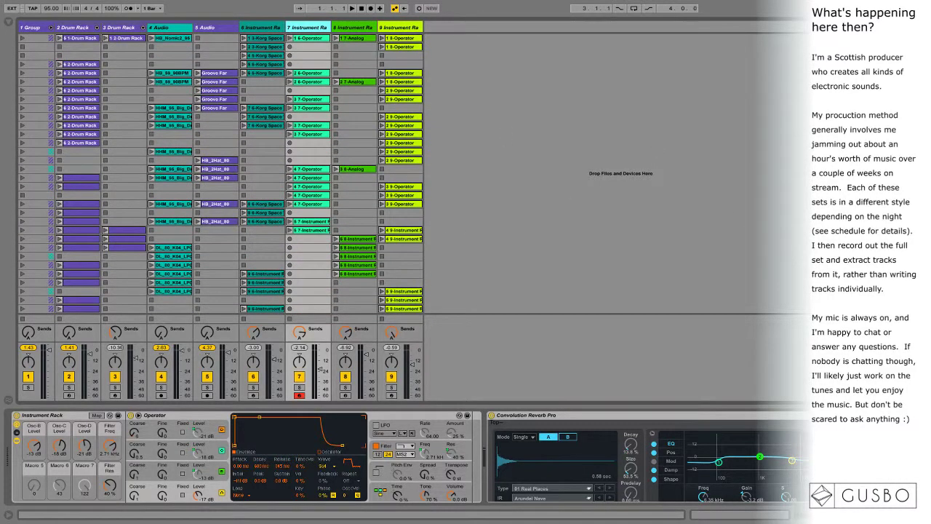
scroll(221, 173, down, 6)
scroll(473, 175, down, 9)
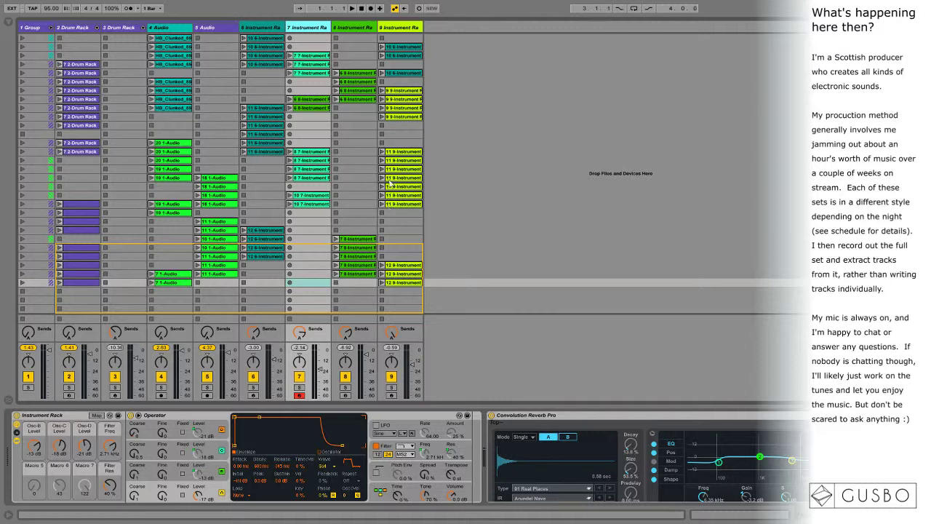
scroll(502, 254, up, 3)
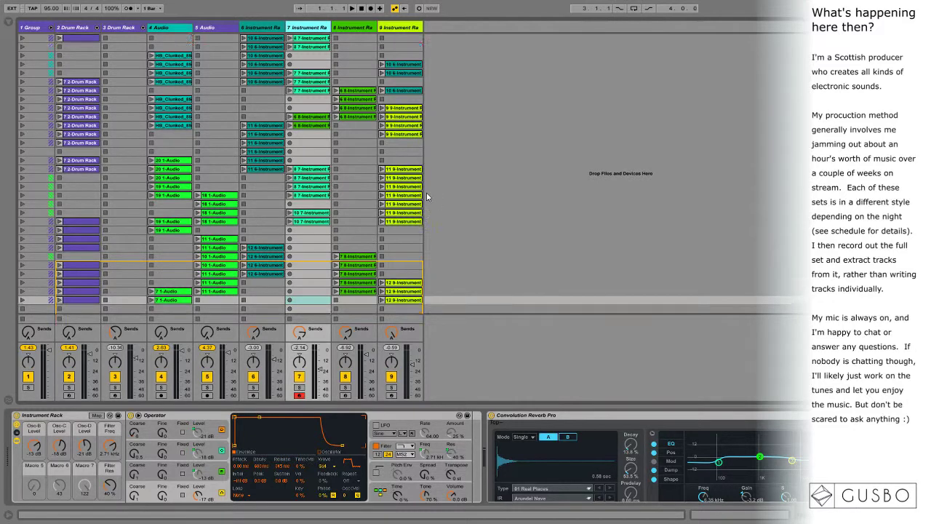